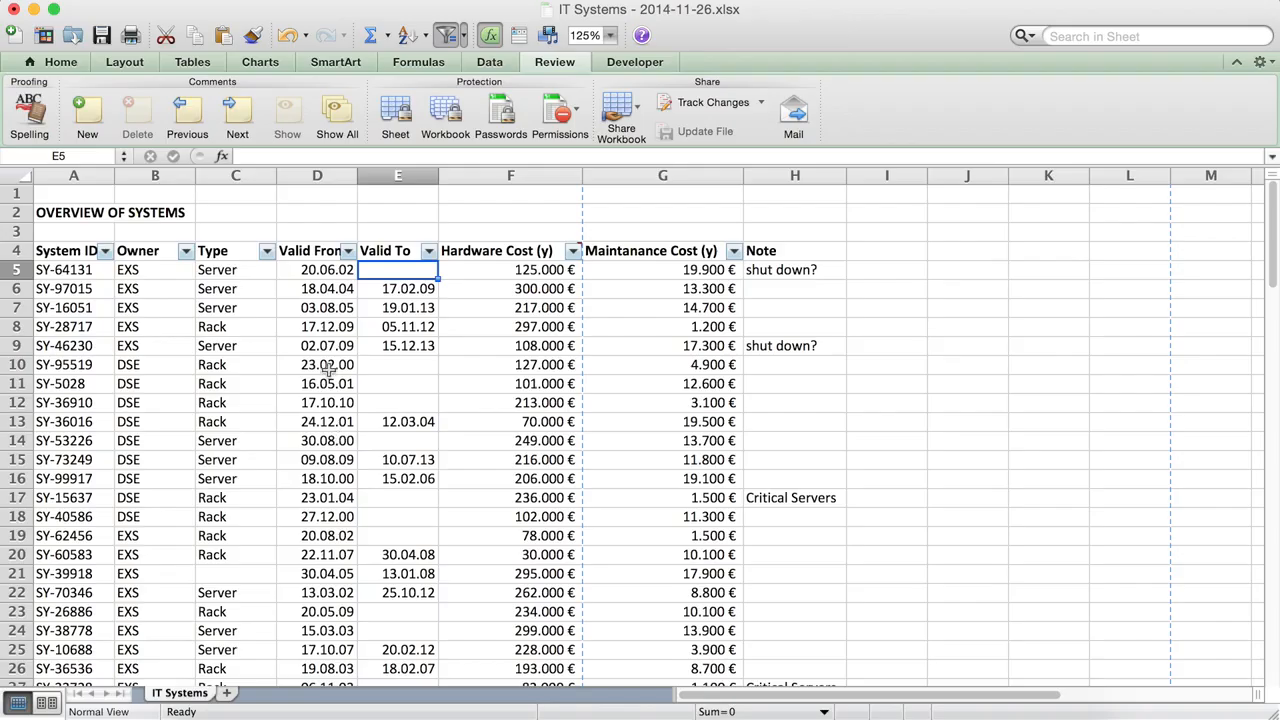
pyautogui.click(392, 364)
pyautogui.click(393, 385)
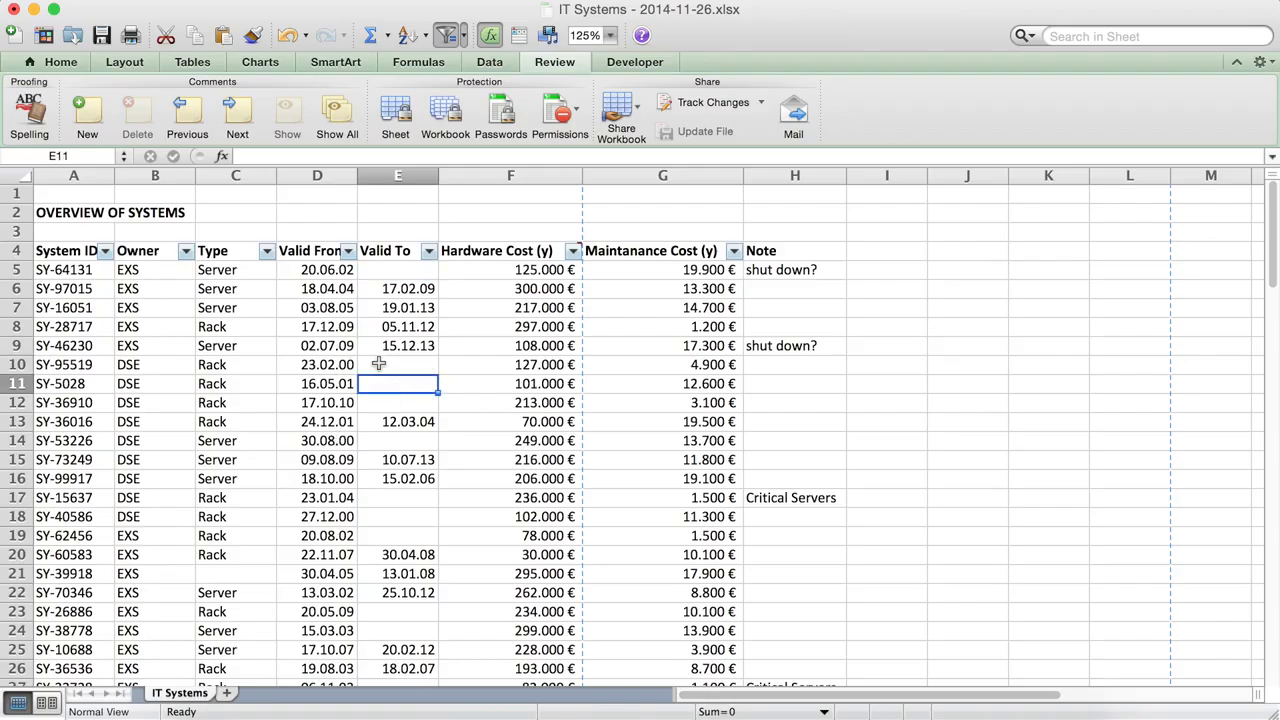
pyautogui.click(379, 364)
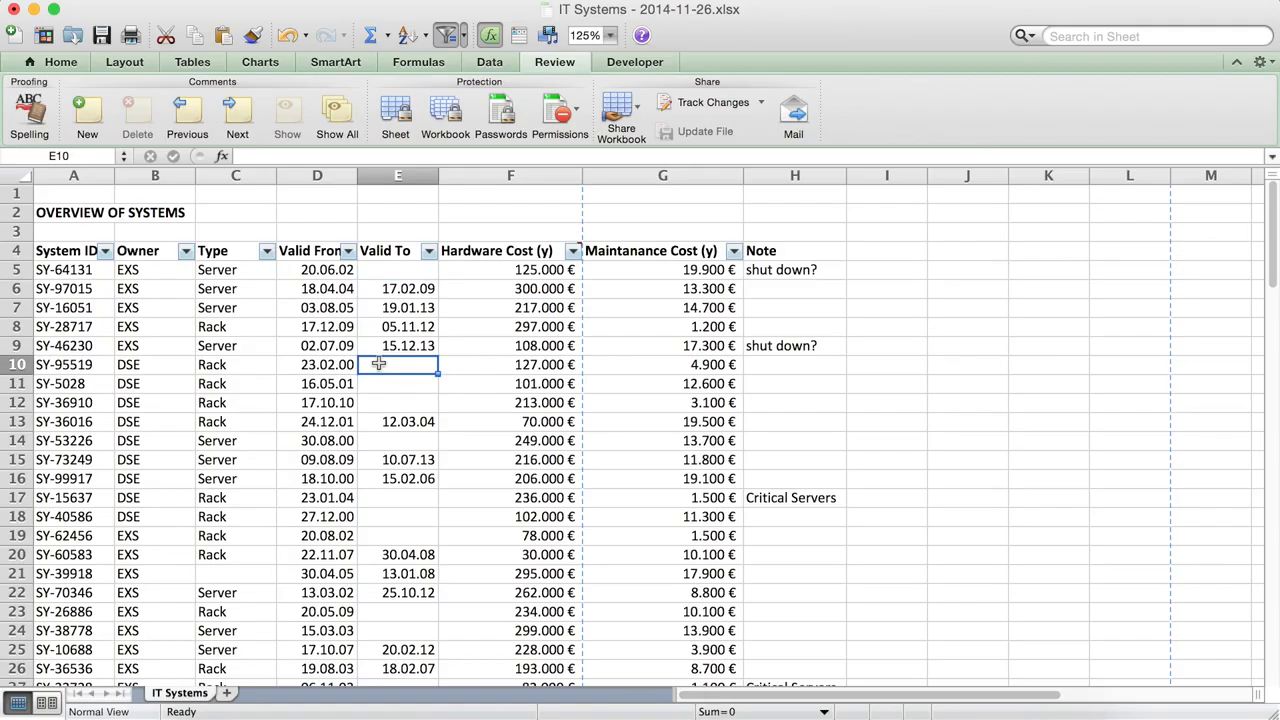
pyautogui.click(403, 266)
pyautogui.write('tod')
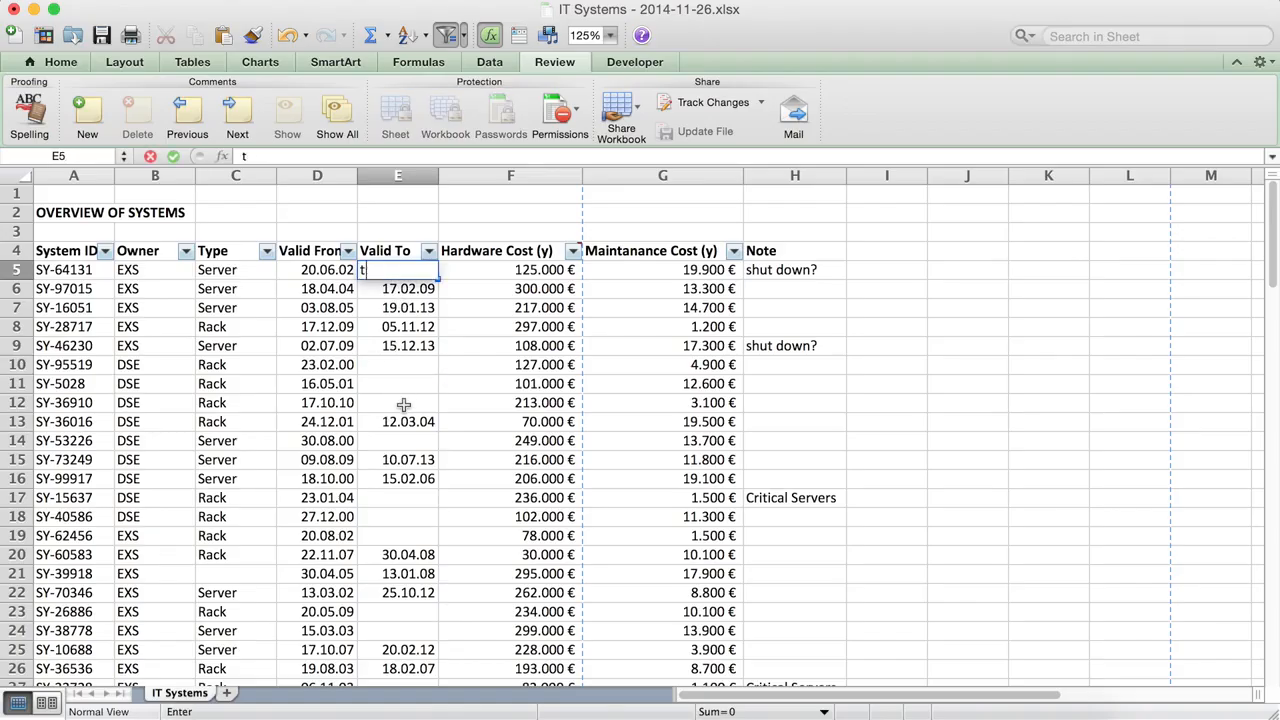
pyautogui.press('BackSpace')
pyautogui.press('BackSpace')
pyautogui.press('BackSpace')
pyautogui.write('no')
pyautogui.press('BackSpace')
pyautogui.press('BackSpace')
pyautogui.press('BackSpace')
pyautogui.press('BackSpace')
pyautogui.press('BackSpace')
pyautogui.press('BackSpace')
pyautogui.press('BackSpace')
pyautogui.press('BackSpace')
pyautogui.press('BackSpace')
pyautogui.press('BackSpace')
pyautogui.press('Return')
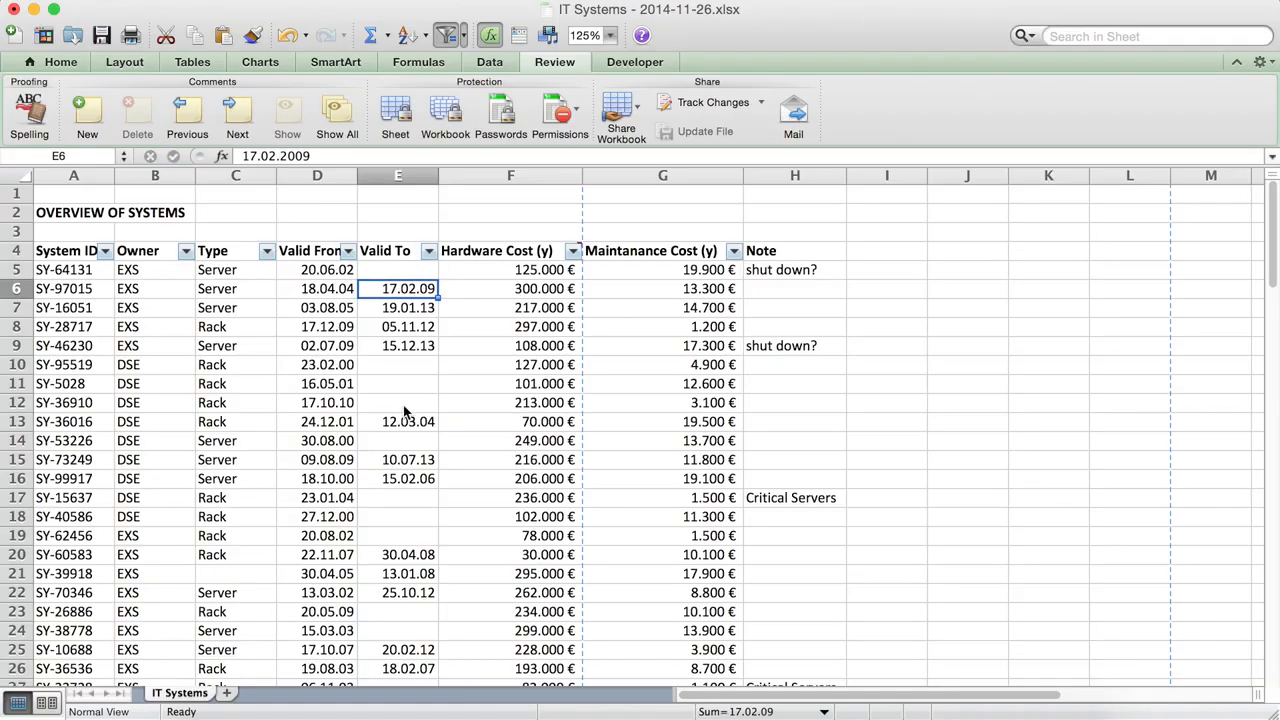
# - Filter the Valid To column to show only the rows with blank entries
pyautogui.click(428, 258)
pyautogui.scroll(-1, 491, 482)
pyautogui.scroll(-1, 491, 482)
pyautogui.scroll(2, 493, 485)
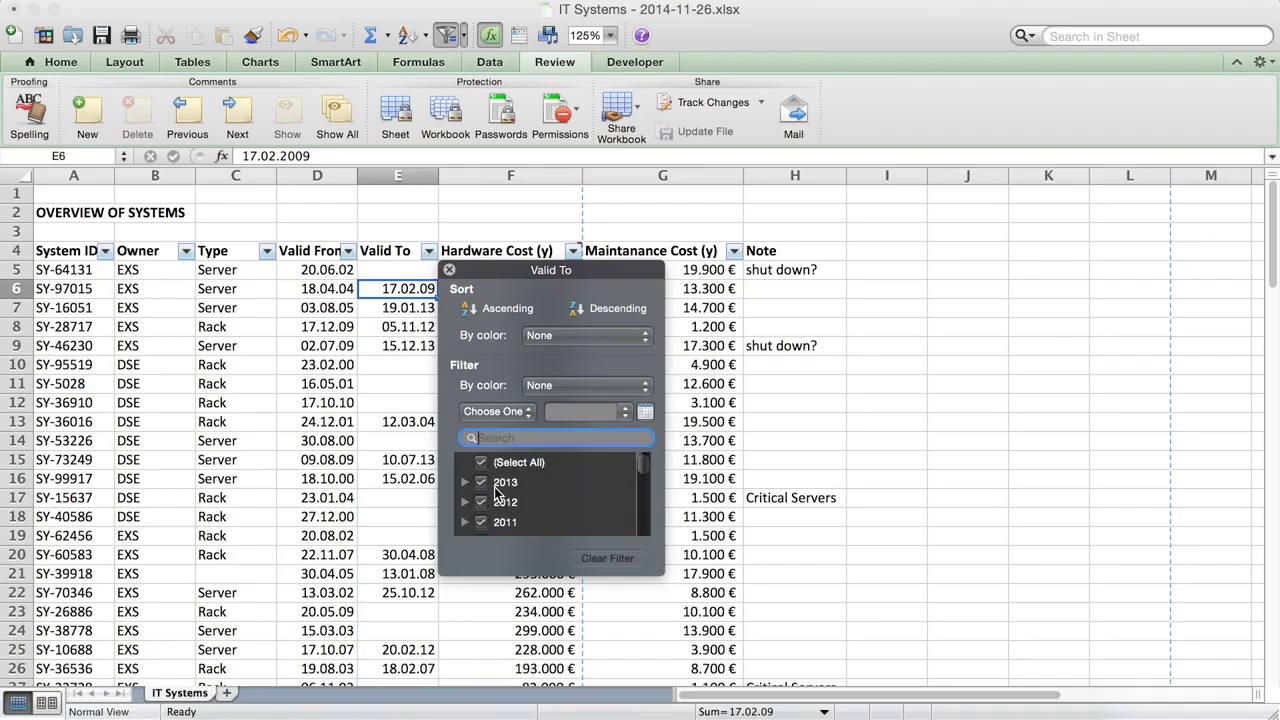
pyautogui.click(487, 465)
pyautogui.scroll(-3, 487, 478)
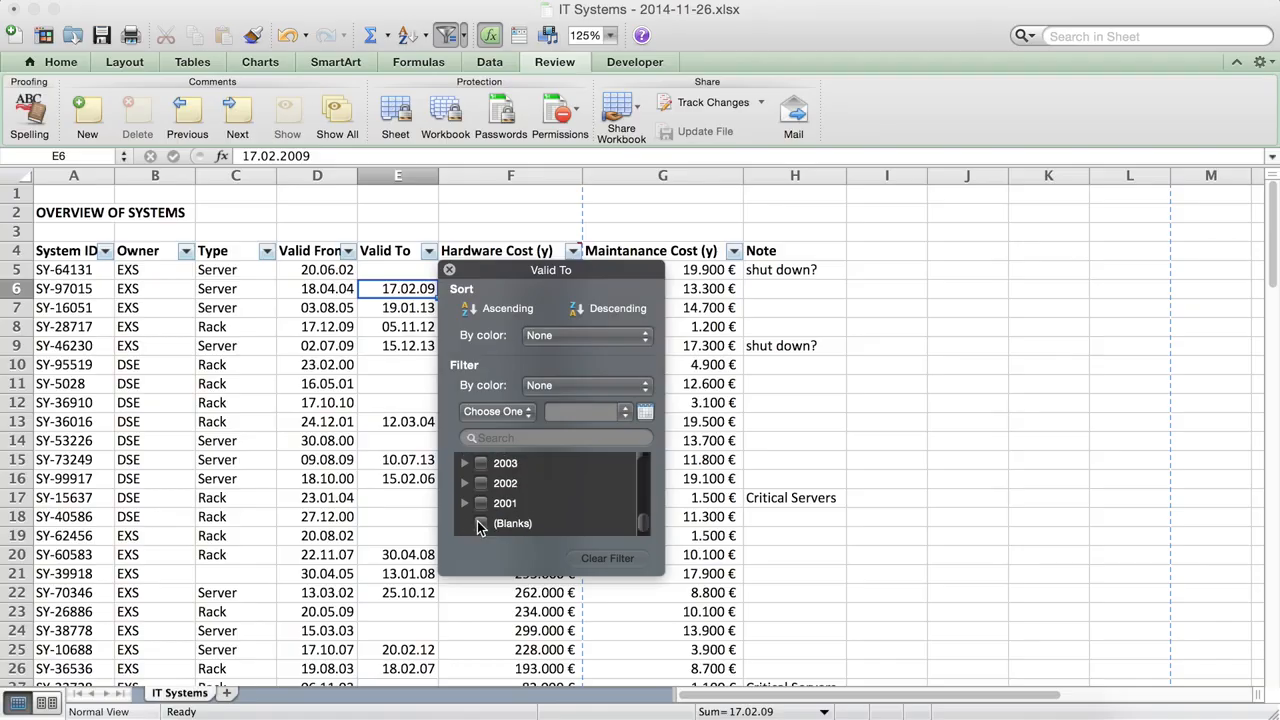
pyautogui.click(482, 527)
pyautogui.click(814, 500)
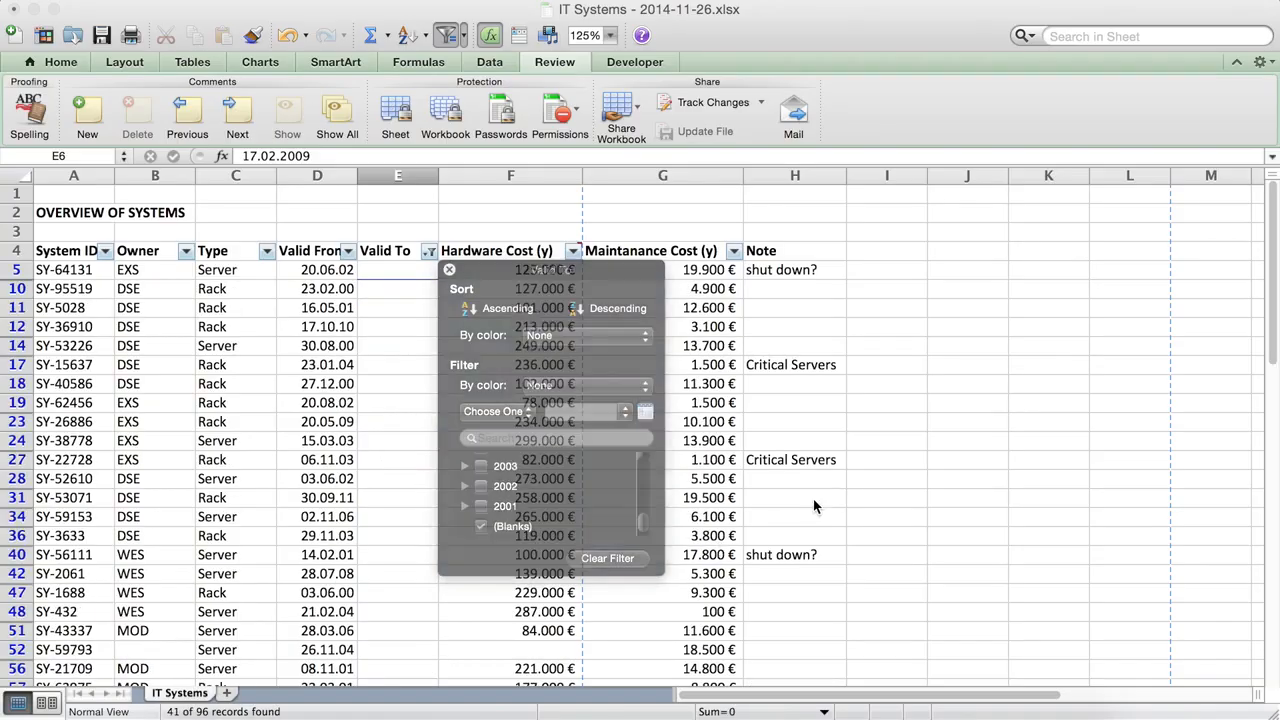
# - Enter "today" as the Valid To value in cell E5
pyautogui.click(413, 275)
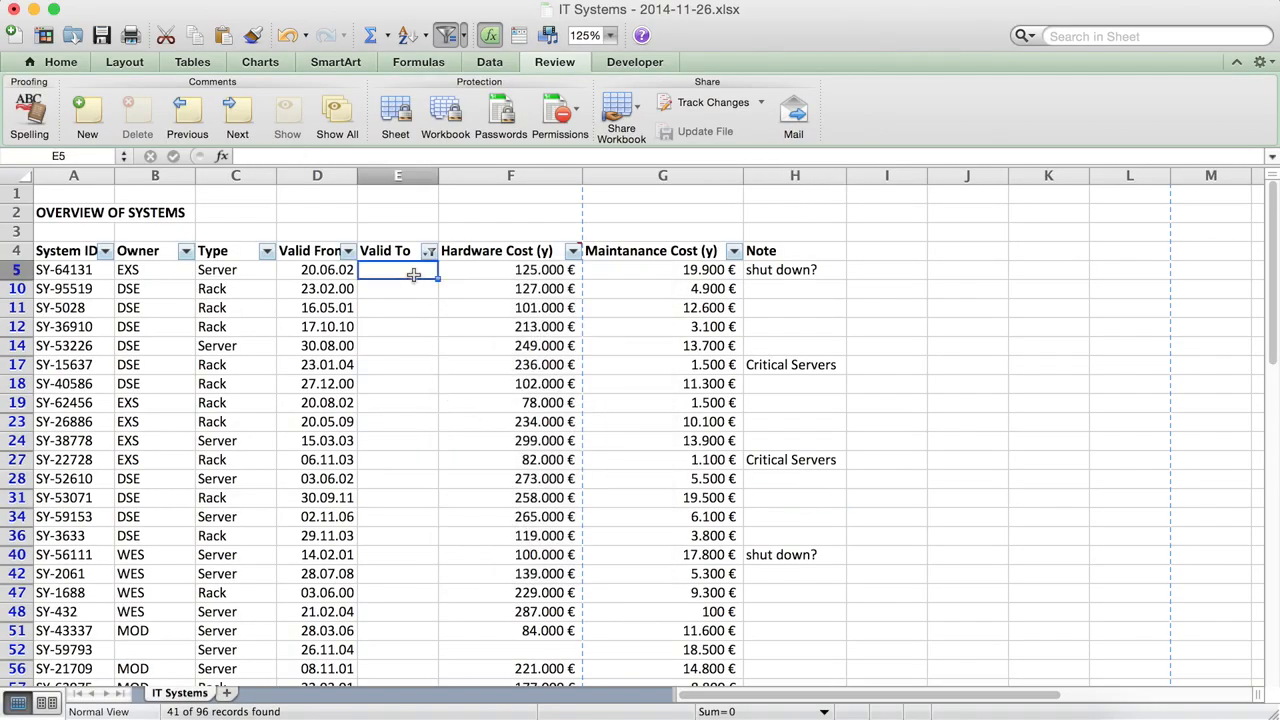
pyautogui.press('Down')
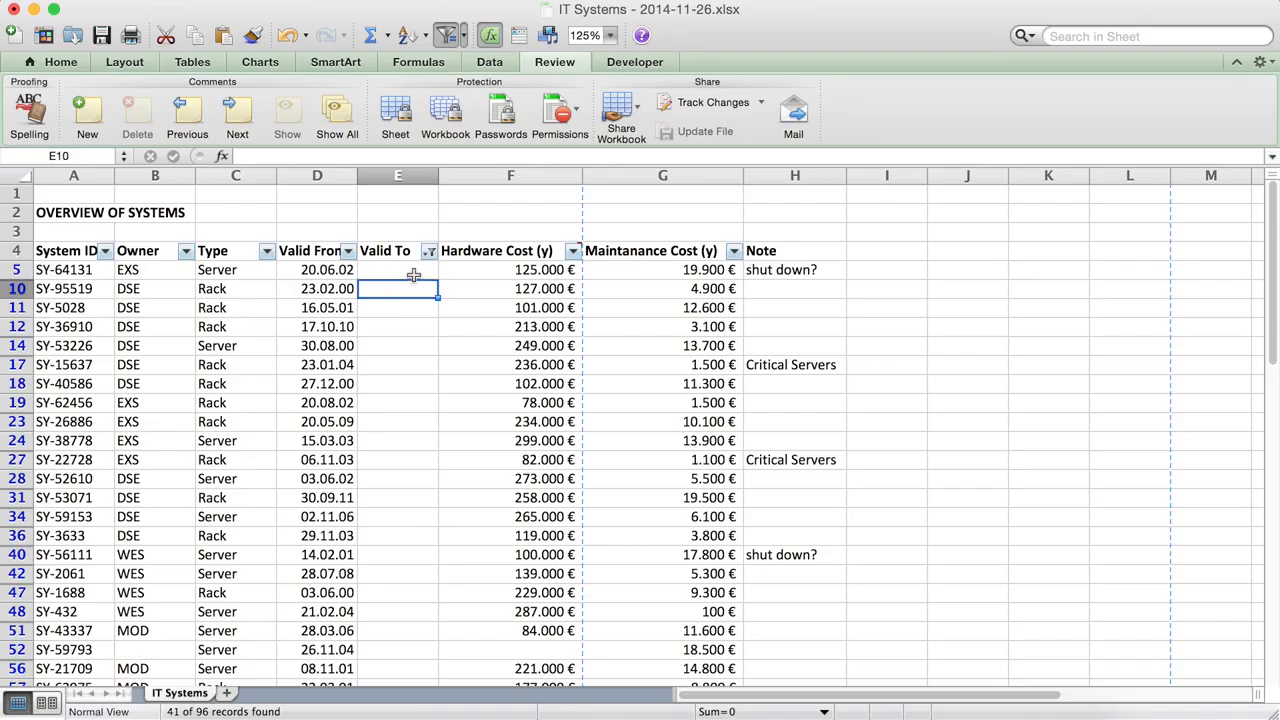
pyautogui.press('Up')
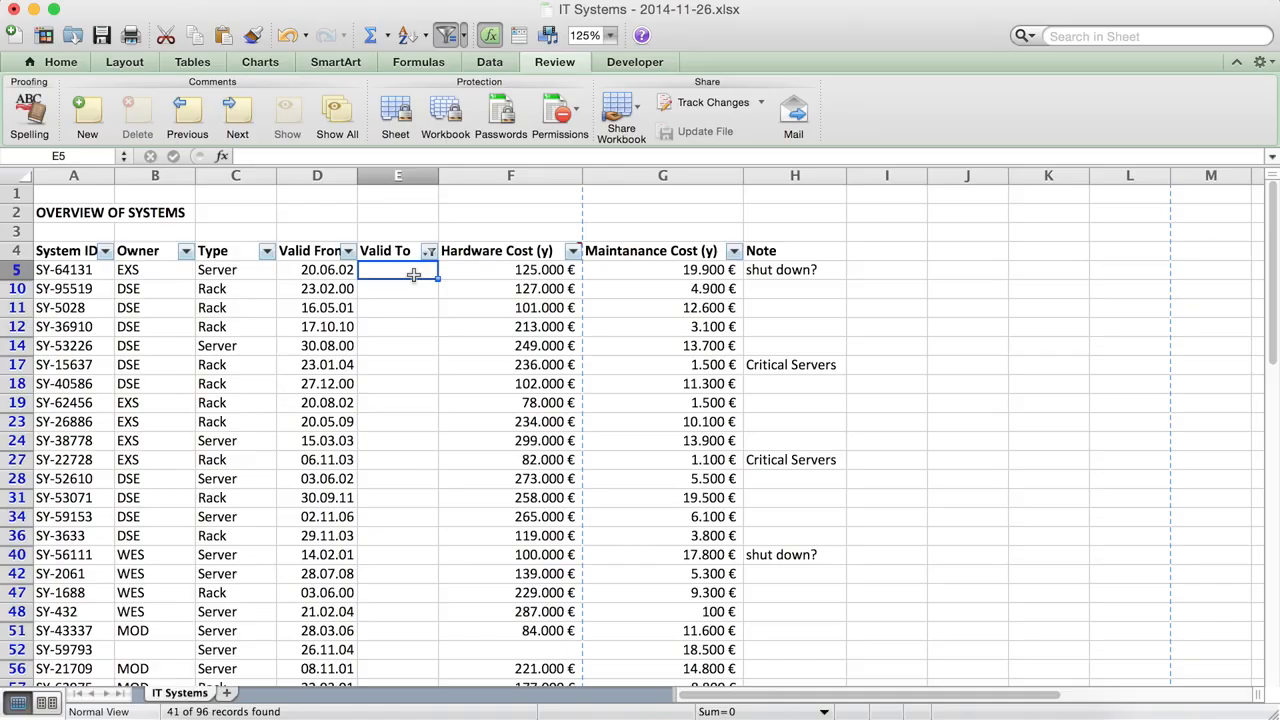
pyautogui.write('toda')
pyautogui.press('BackSpace')
pyautogui.write('da')
pyautogui.press('Return')
# - Copy the "today" entry from E5 into the visible Valid To cells down to E65
pyautogui.press('Up')
pyautogui.press('super+c')
pyautogui.press('Down')
pyautogui.press('Left')
pyautogui.press('Down')
pyautogui.press('super+Down')
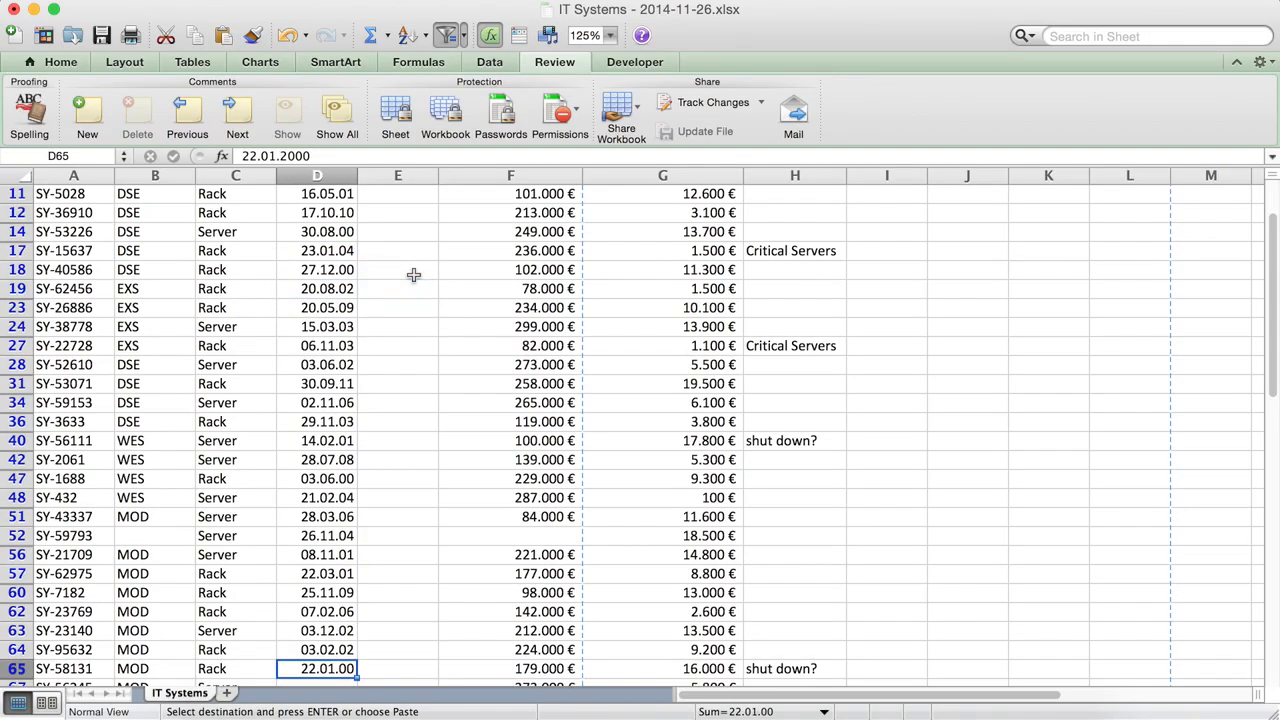
pyautogui.press('Right')
pyautogui.press('super+v')
pyautogui.press('shift+super+Up')
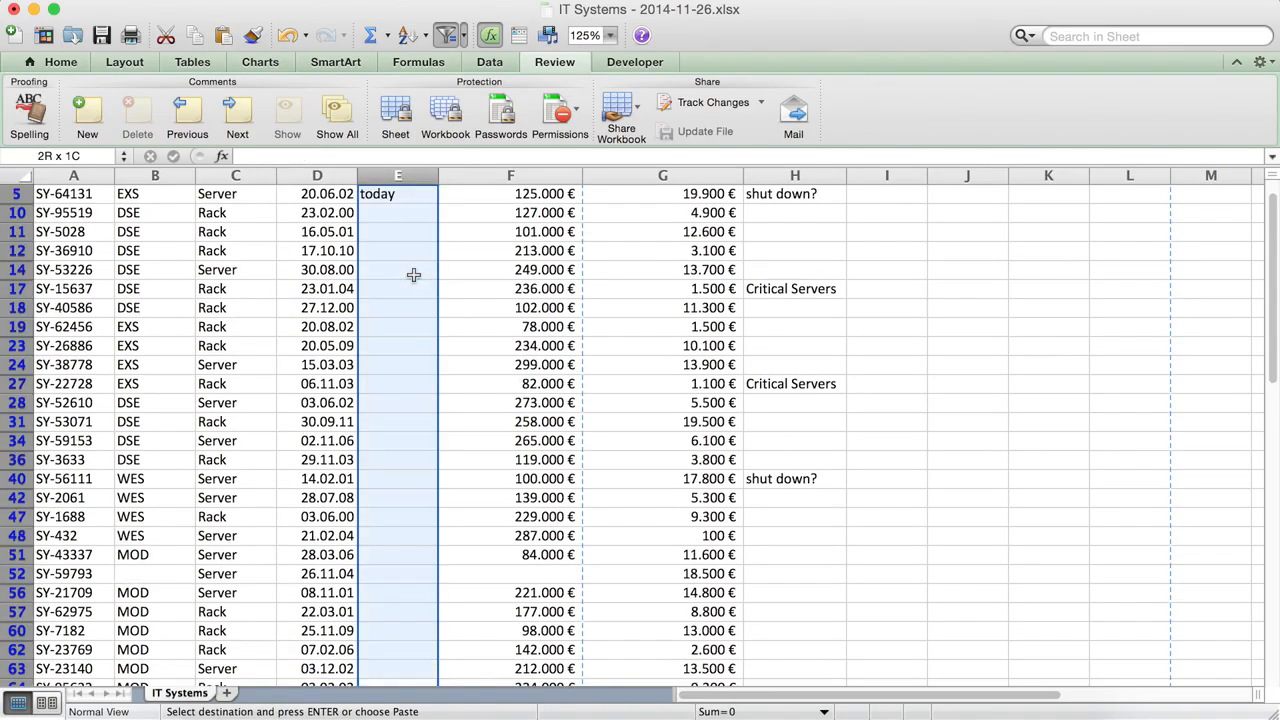
pyautogui.press('super+v')
pyautogui.press('Up')
pyautogui.press('Up')
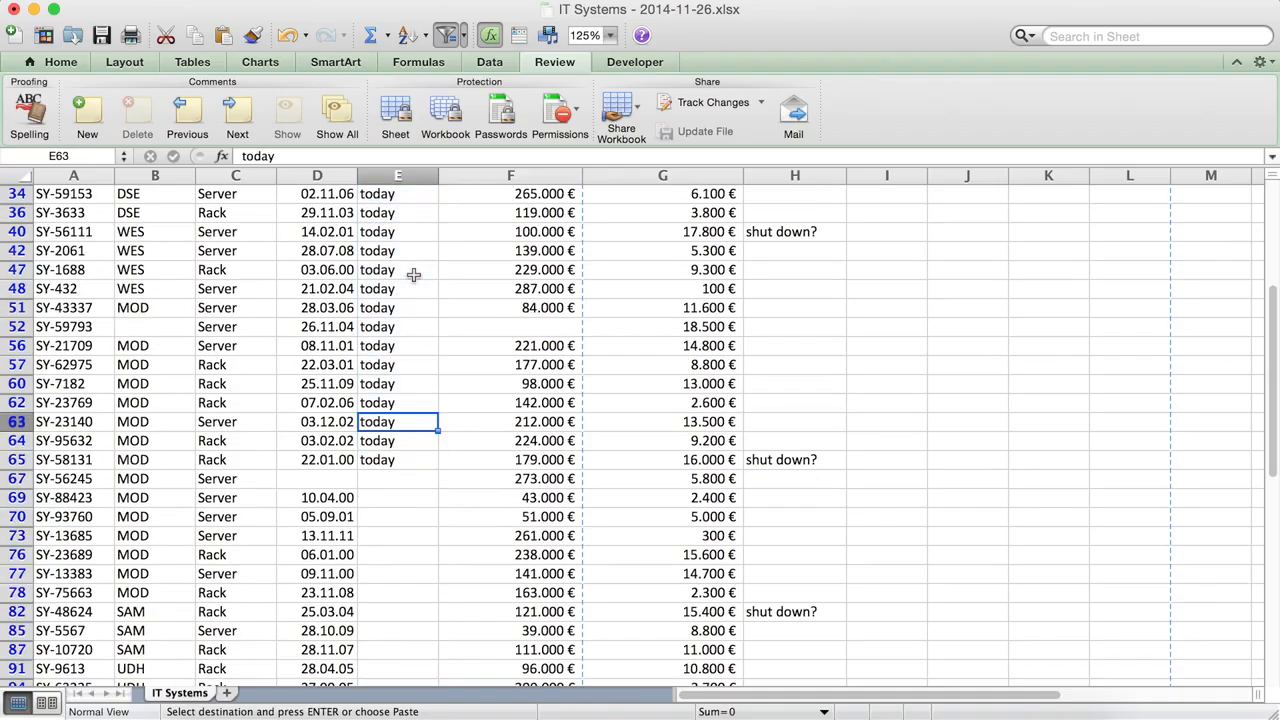
# - Fill the remaining blank Valid To cells in the visible rows from E67 to E97 with "today" and return to the top of the column
pyautogui.press('Down')
pyautogui.press('Down')
pyautogui.press('Left')
pyautogui.press('Down')
pyautogui.press('Right')
pyautogui.press('Up')
pyautogui.press('super+c')
pyautogui.press('Down')
pyautogui.hotkey('shift', 'Down')
pyautogui.hotkey('shift', 'Down')
pyautogui.hotkey('shift', 'Down')
pyautogui.hotkey('shift', 'Down')
pyautogui.hotkey('shift', 'Down')
pyautogui.hotkey('shift', 'Down')
pyautogui.hotkey('shift', 'Down')
pyautogui.hotkey('shift', 'Down')
pyautogui.hotkey('shift', 'Down')
pyautogui.hotkey('shift', 'Down')
pyautogui.hotkey('shift', 'Down')
pyautogui.hotkey('shift', 'Down')
pyautogui.hotkey('shift', 'Down')
pyautogui.hotkey('shift', 'Down')
pyautogui.hotkey('shift', 'Down')
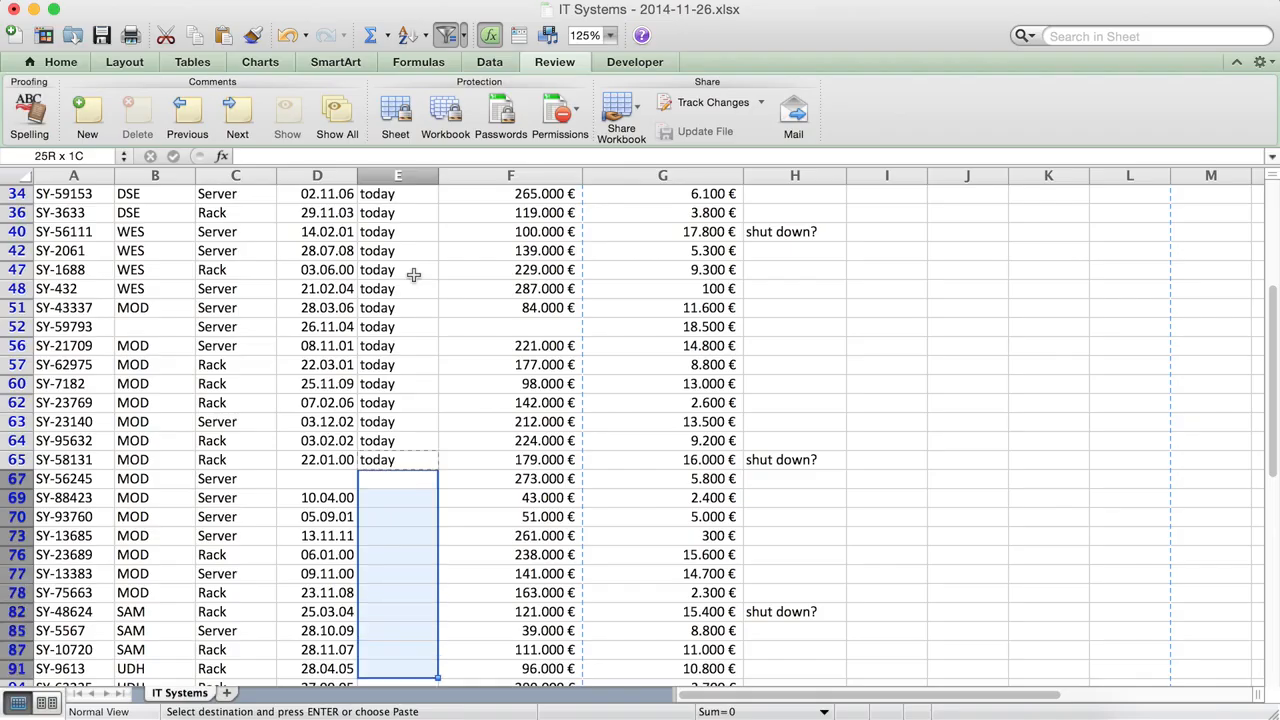
pyautogui.hotkey('shift', 'Up')
pyautogui.hotkey('shift', 'Up')
pyautogui.hotkey('shift', 'Up')
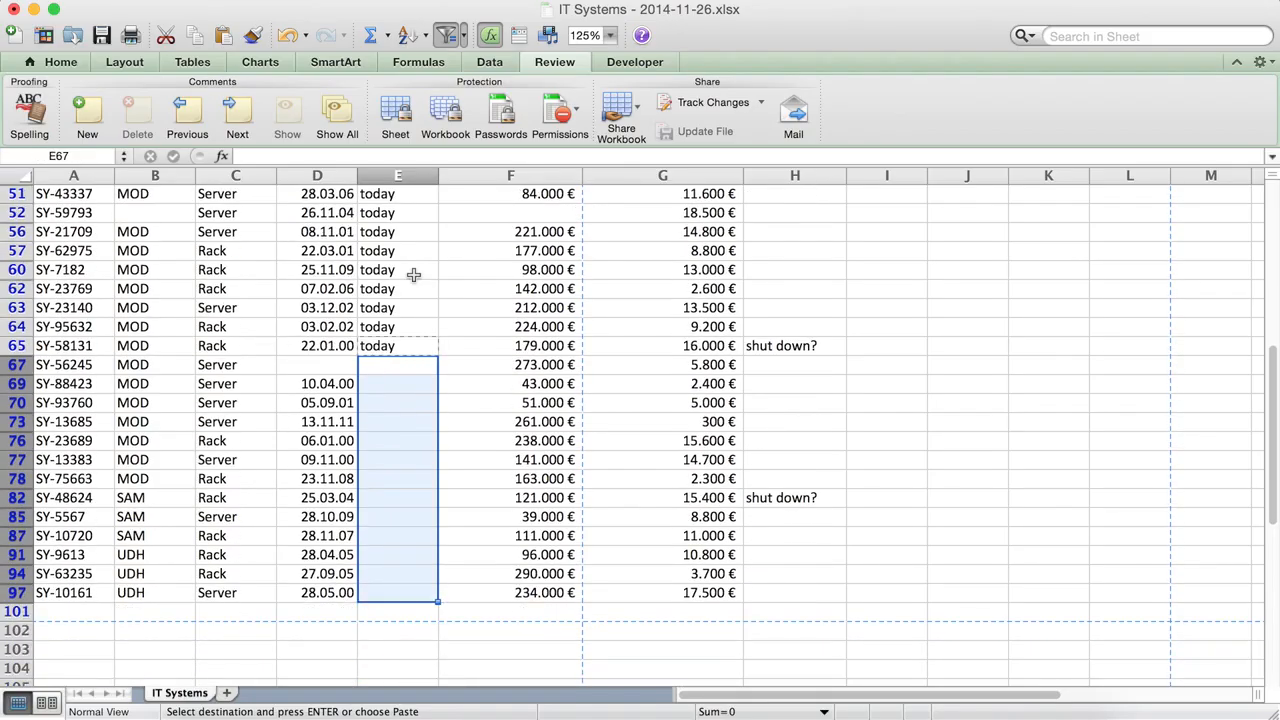
pyautogui.press('super+v')
pyautogui.press('Left')
pyautogui.press('Up')
pyautogui.press('Right')
pyautogui.press('super+Up')
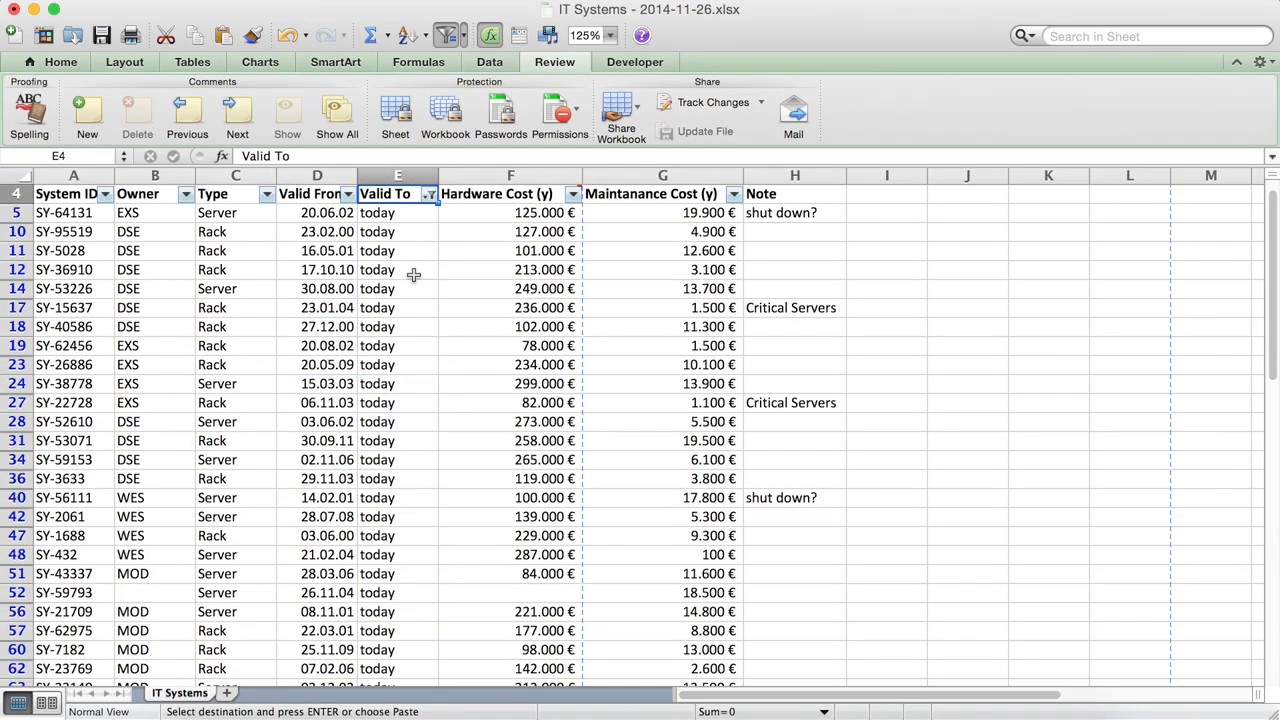
pyautogui.press('super+Up')
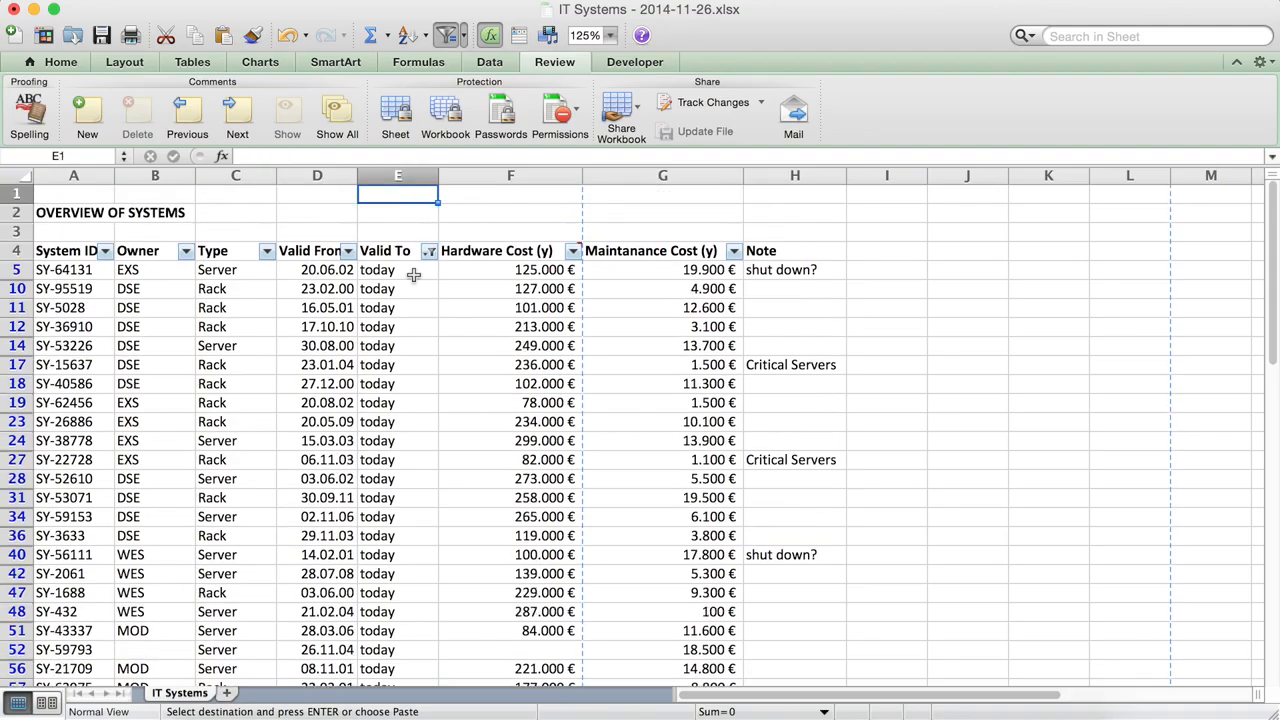
# - Set the Valid To date of system SY-26886 in row 23 to 31.12.13
pyautogui.click(399, 418)
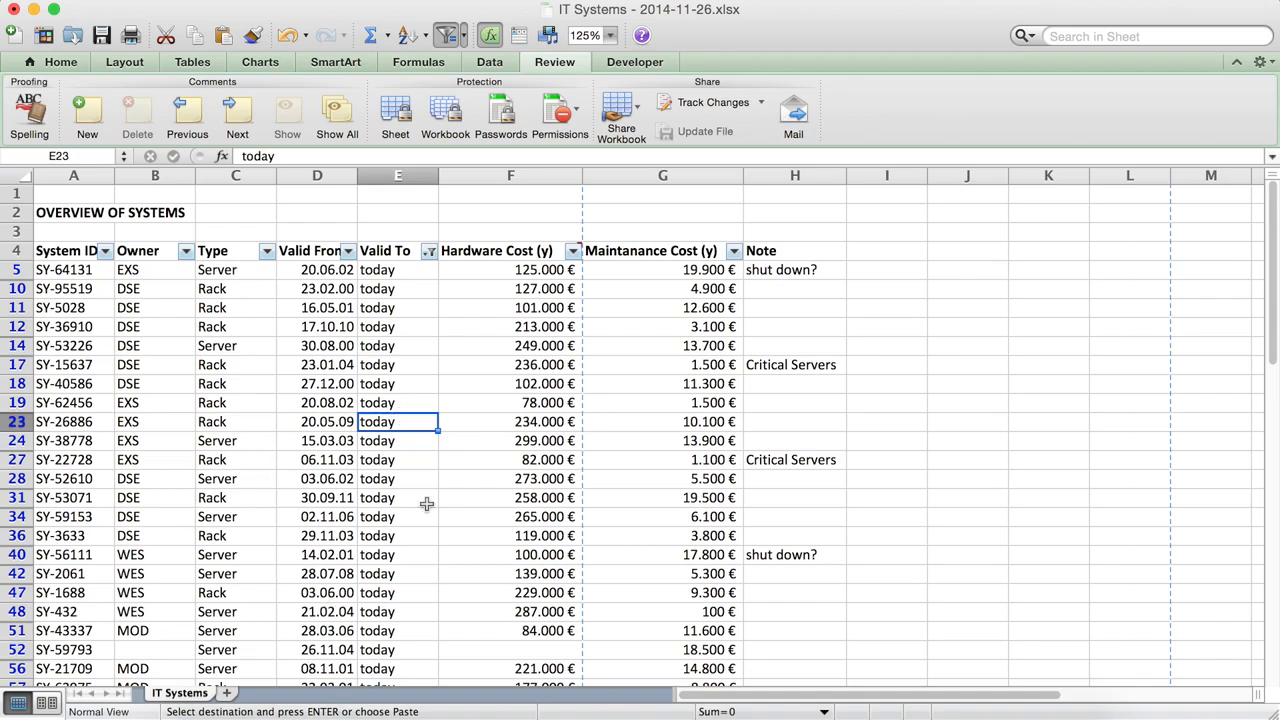
pyautogui.press('Left')
pyautogui.press('Left')
pyautogui.press('Left')
pyautogui.press('Left')
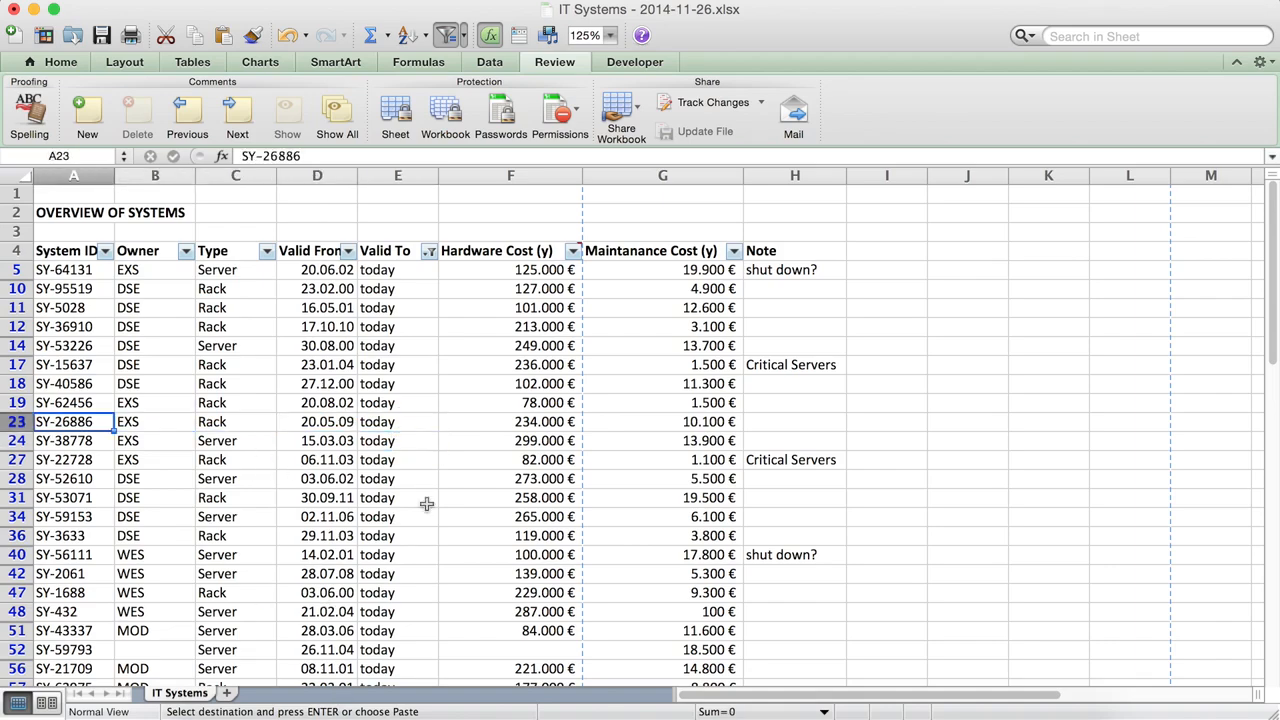
pyautogui.press('Right')
pyautogui.press('Right')
pyautogui.press('Right')
pyautogui.press('Right')
pyautogui.press('Left')
pyautogui.press('Right')
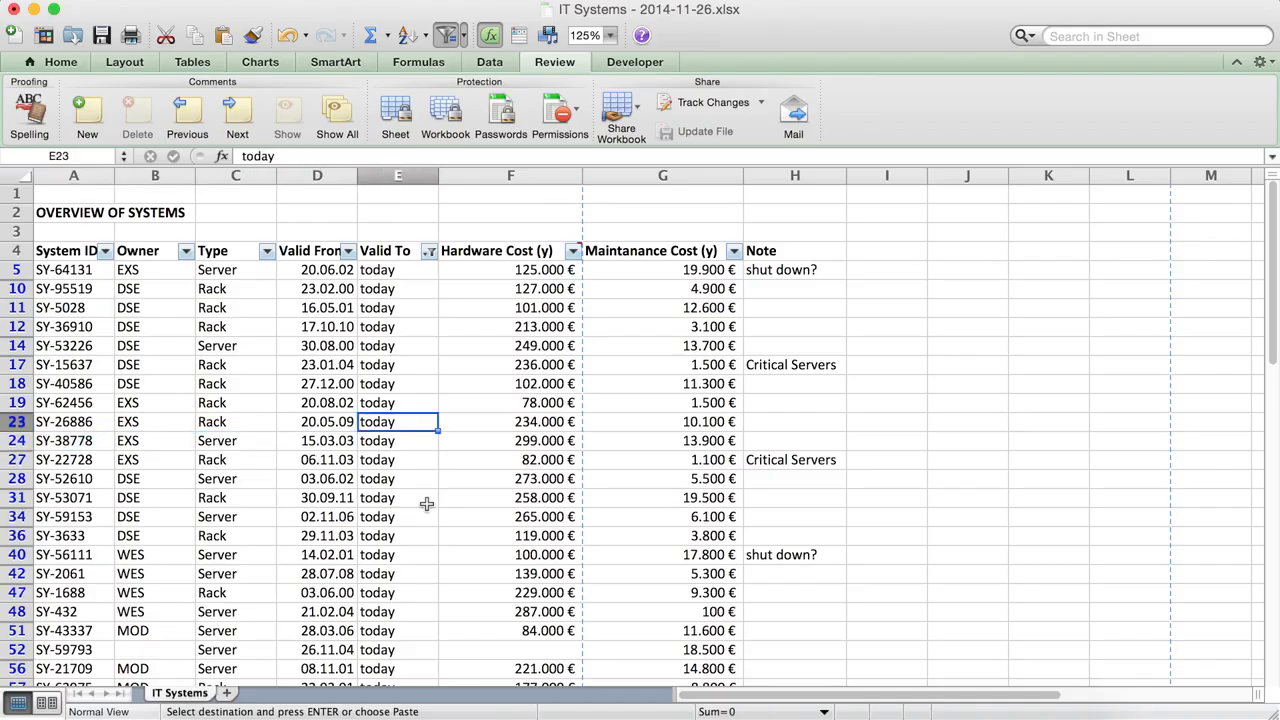
pyautogui.write('31.12.13')
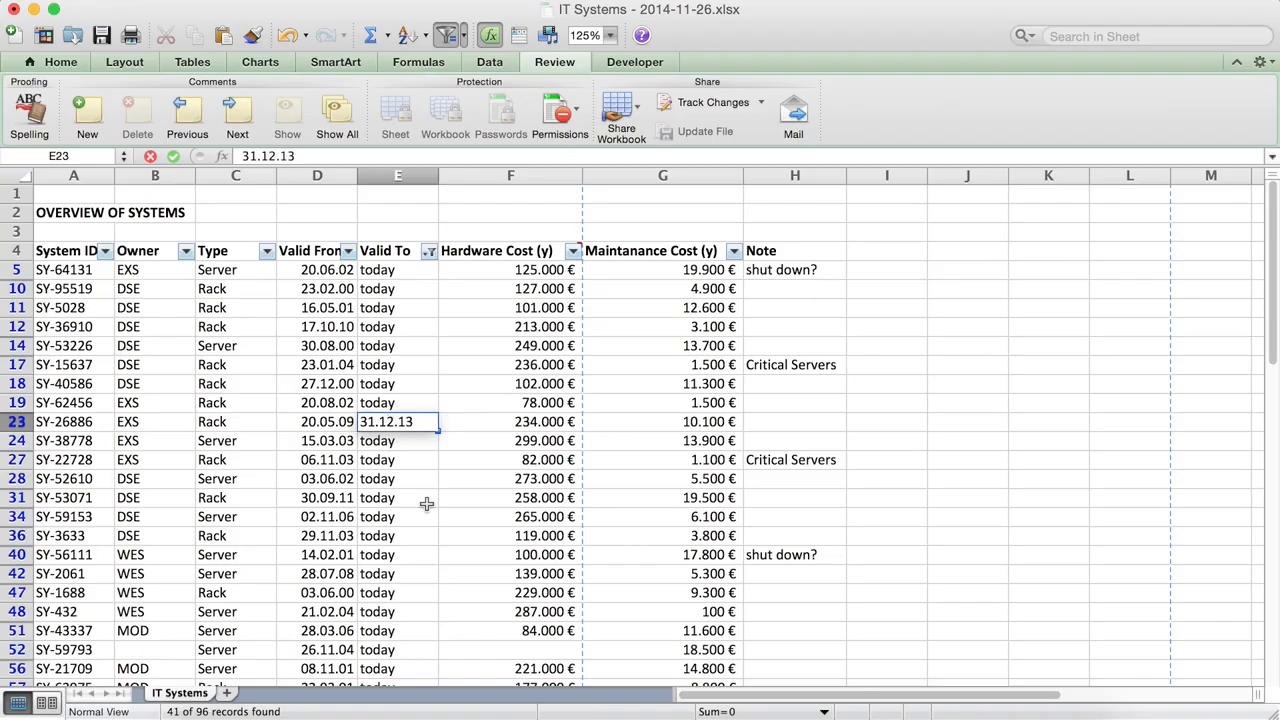
pyautogui.press('Return')
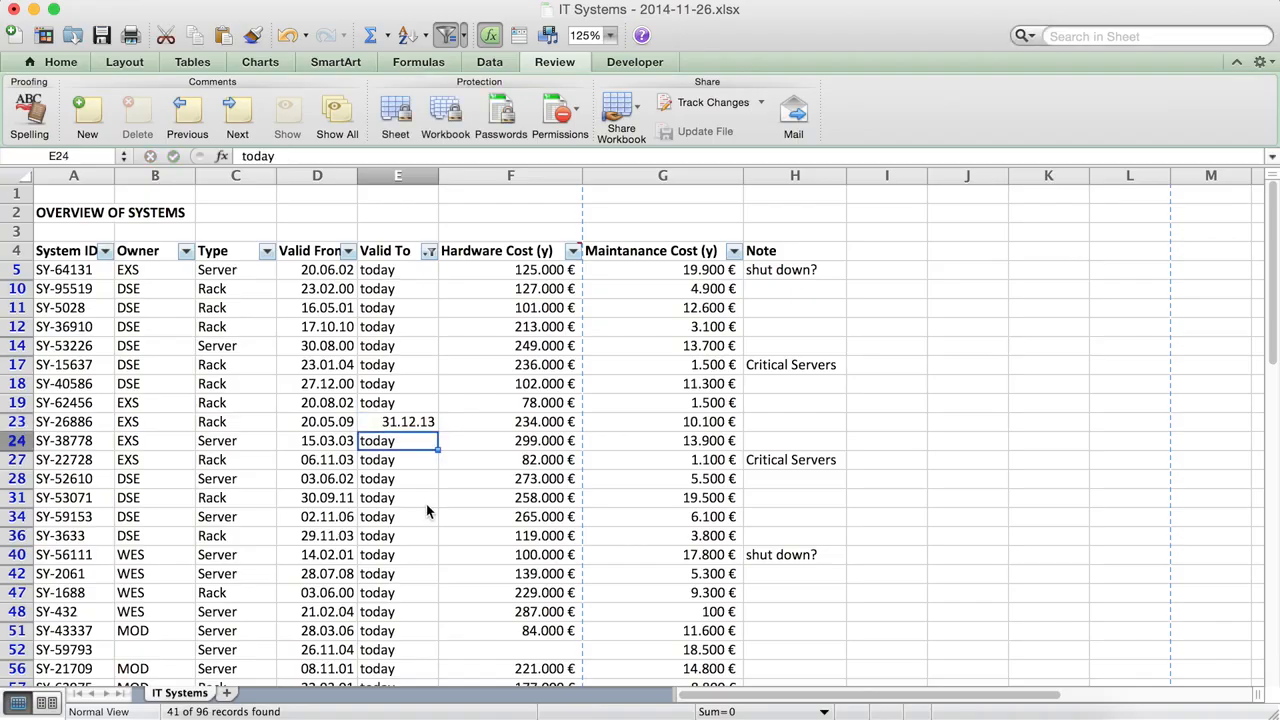
# - Set the Valid To date of system SY-53071 in row 31 to 12.12.12
pyautogui.press('Down')
pyautogui.press('Down')
pyautogui.press('Down')
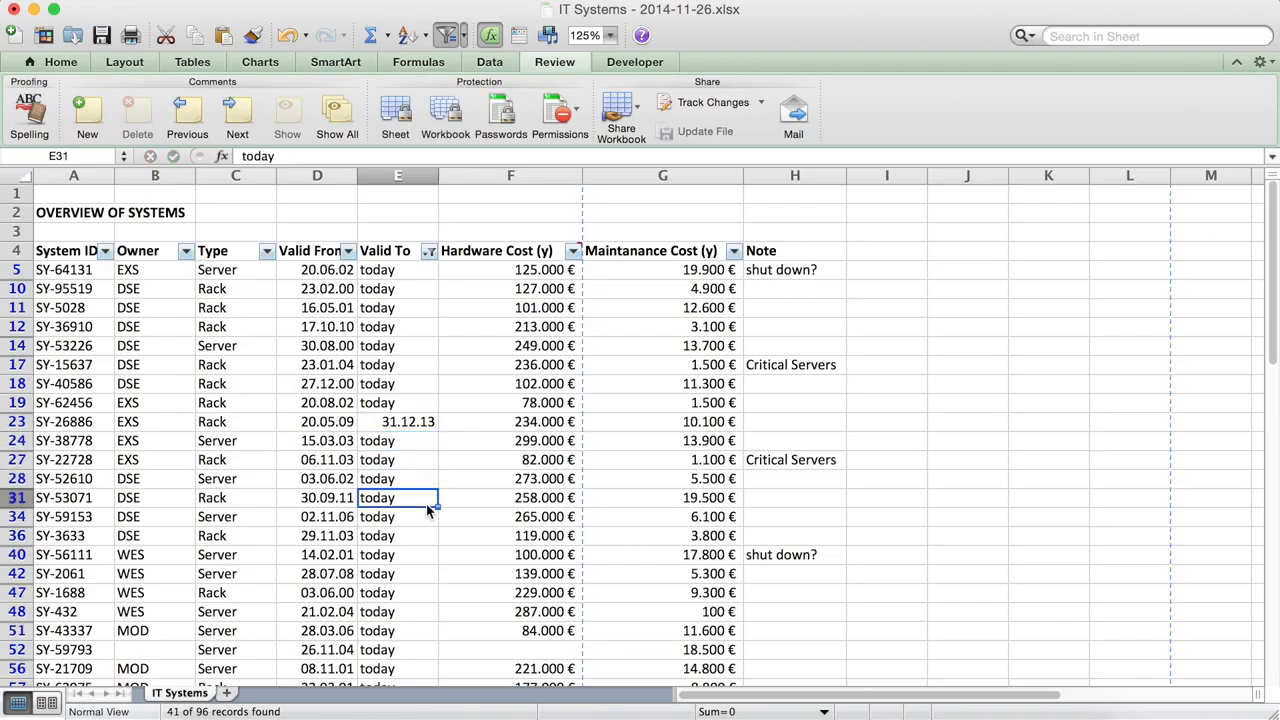
pyautogui.write('1')
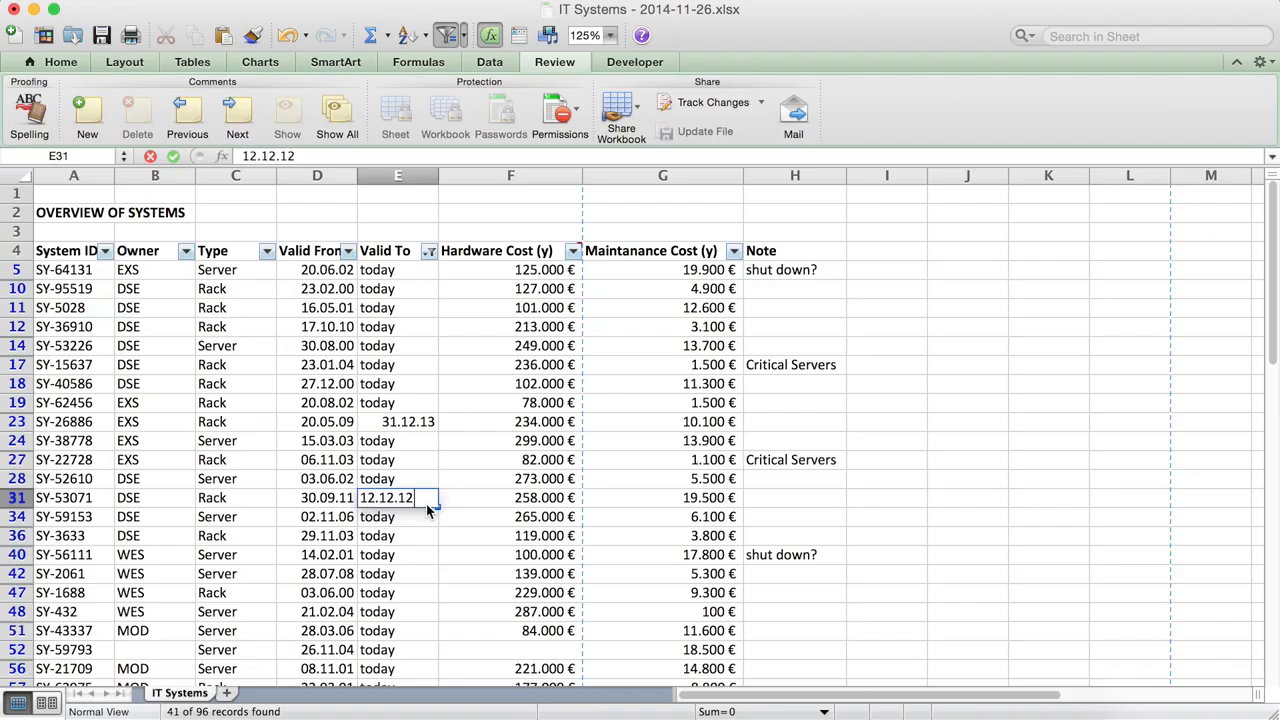
pyautogui.write('2.12.12')
pyautogui.press('Return')
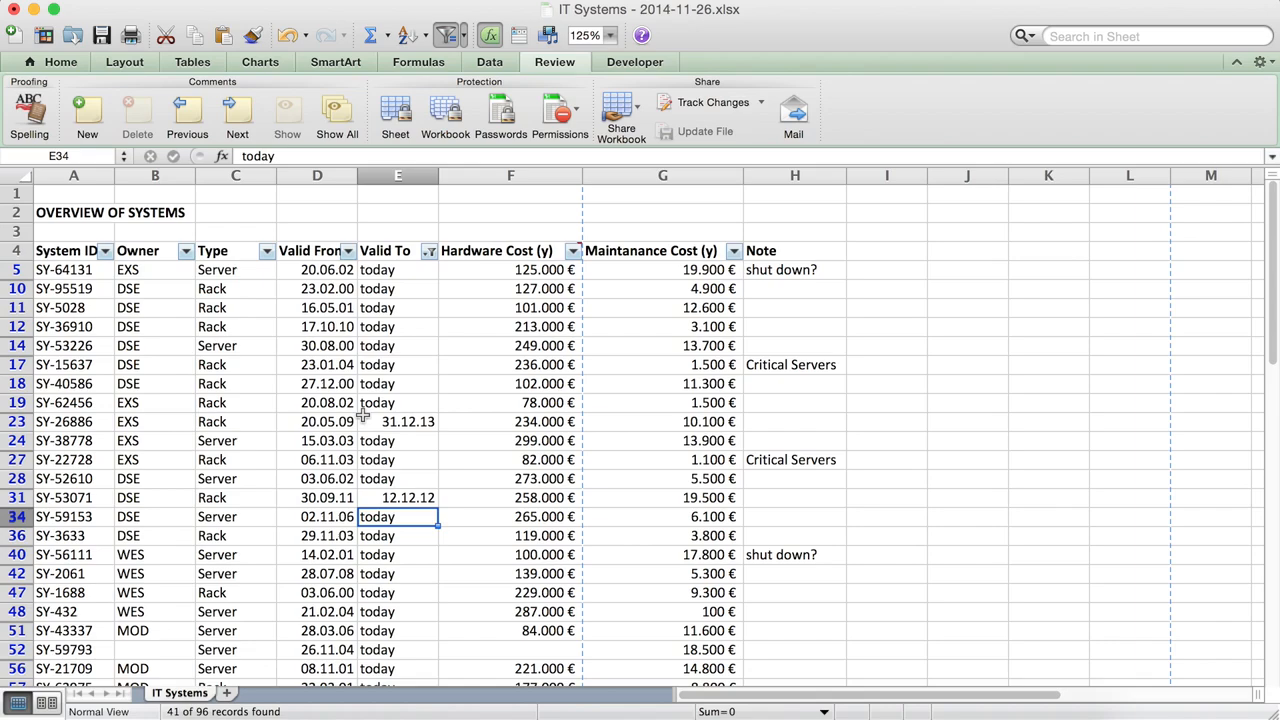
# - Look through the filtered rows for missing entries in the Owner, Valid From and Hardware Cost columns
pyautogui.press('Up')
pyautogui.press('Down')
pyautogui.press('Down')
pyautogui.press('Down')
pyautogui.press('Down')
pyautogui.press('Down')
pyautogui.press('Down')
pyautogui.press('Down')
pyautogui.press('Down')
pyautogui.press('Down')
pyautogui.press('Down')
pyautogui.press('Down')
pyautogui.press('Down')
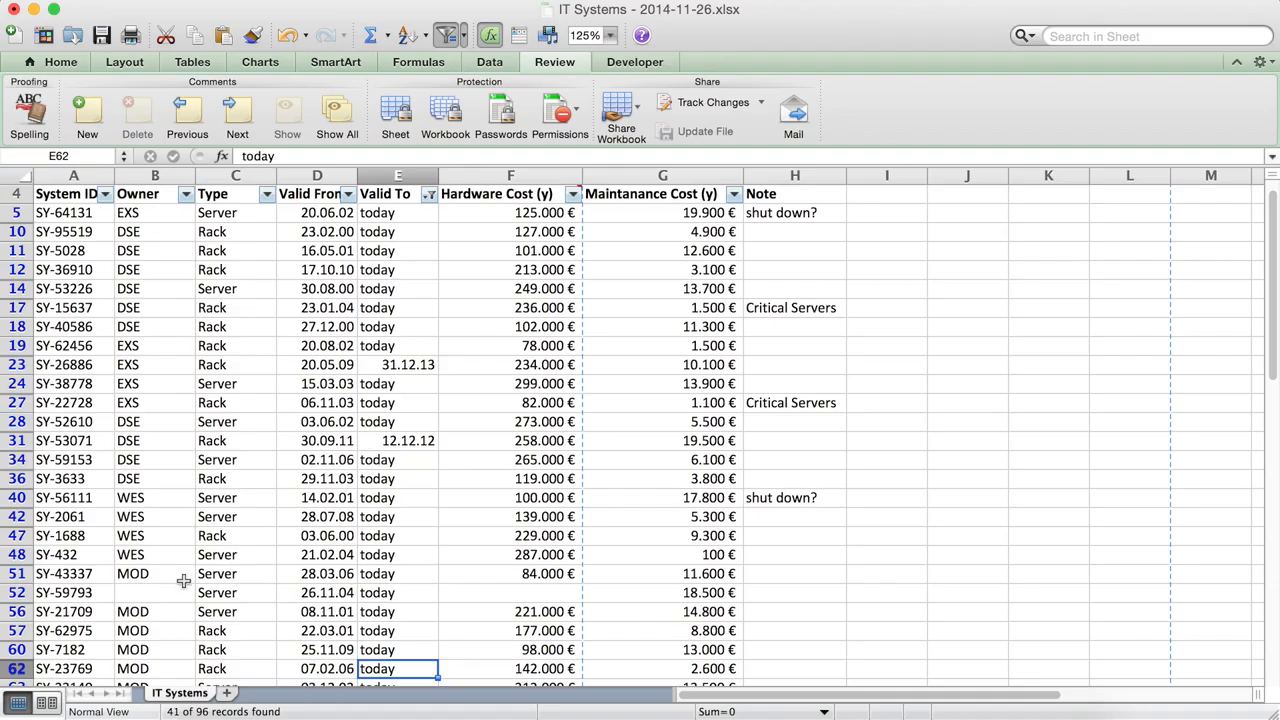
pyautogui.click(150, 594)
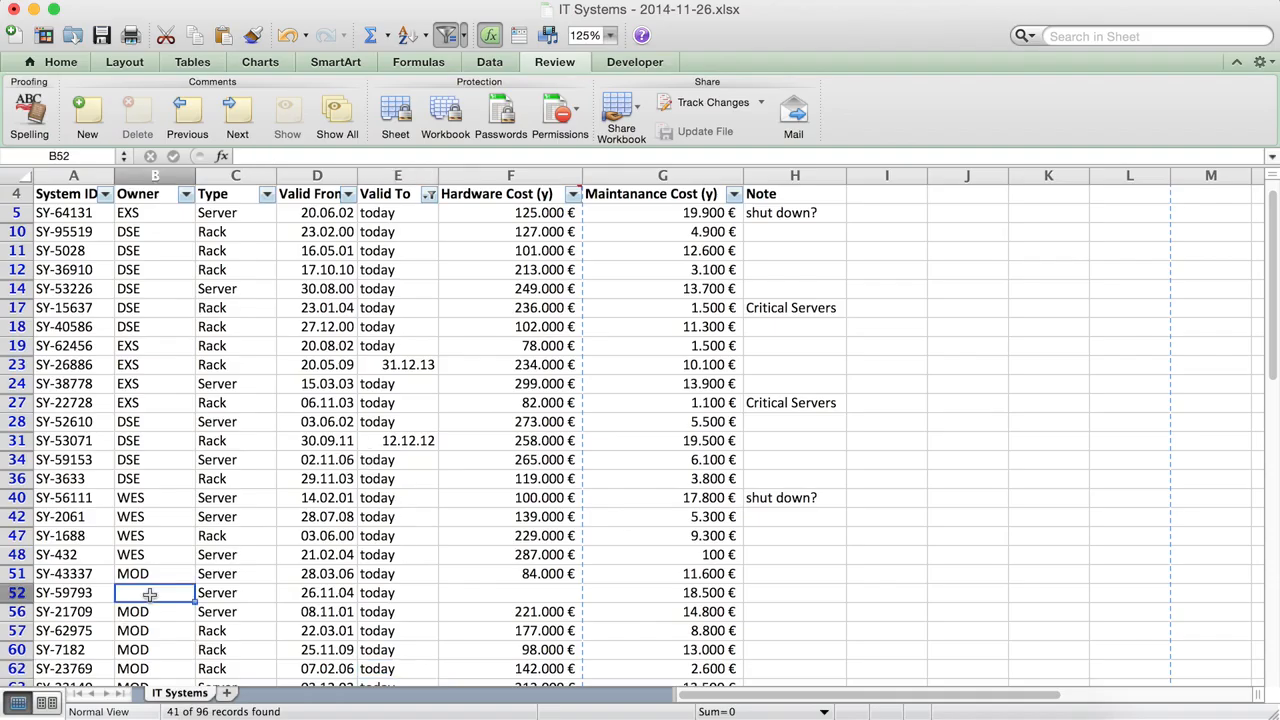
pyautogui.scroll(-1, 300, 560)
pyautogui.click(540, 554)
pyautogui.scroll(-4, 540, 554)
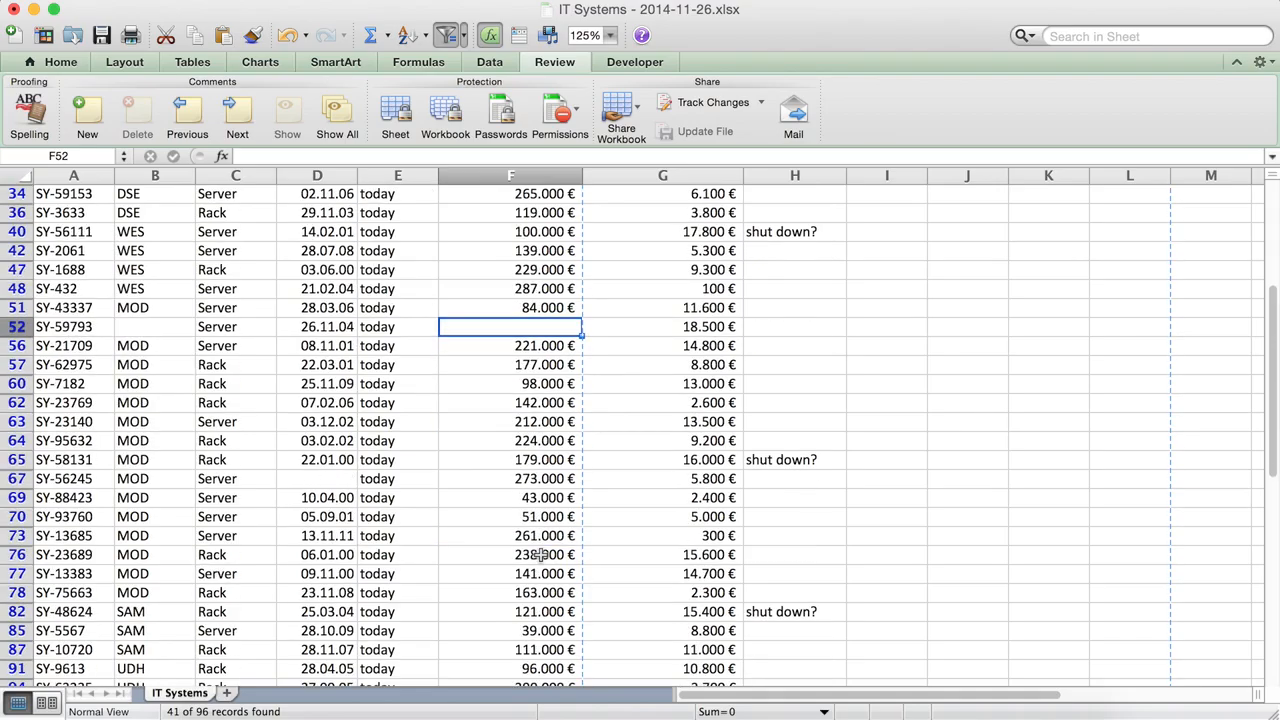
pyautogui.click(152, 331)
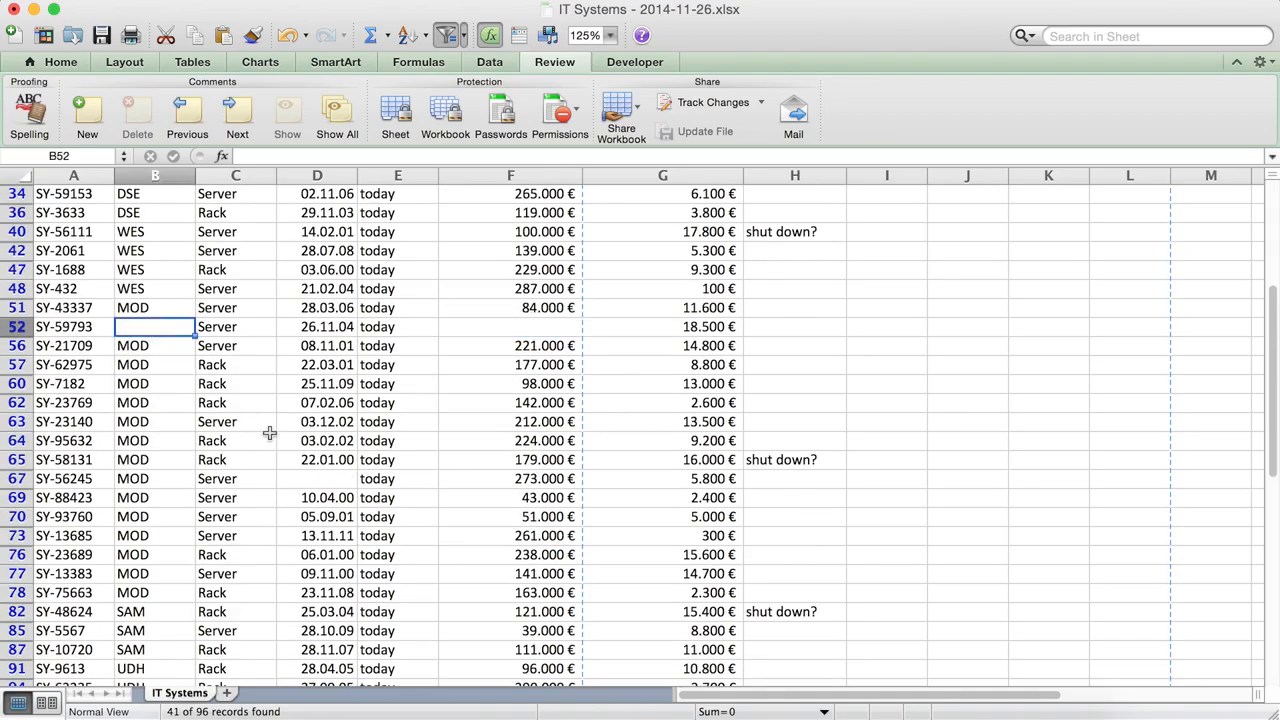
pyautogui.scroll(4, 335, 465)
pyautogui.scroll(-8, 331, 467)
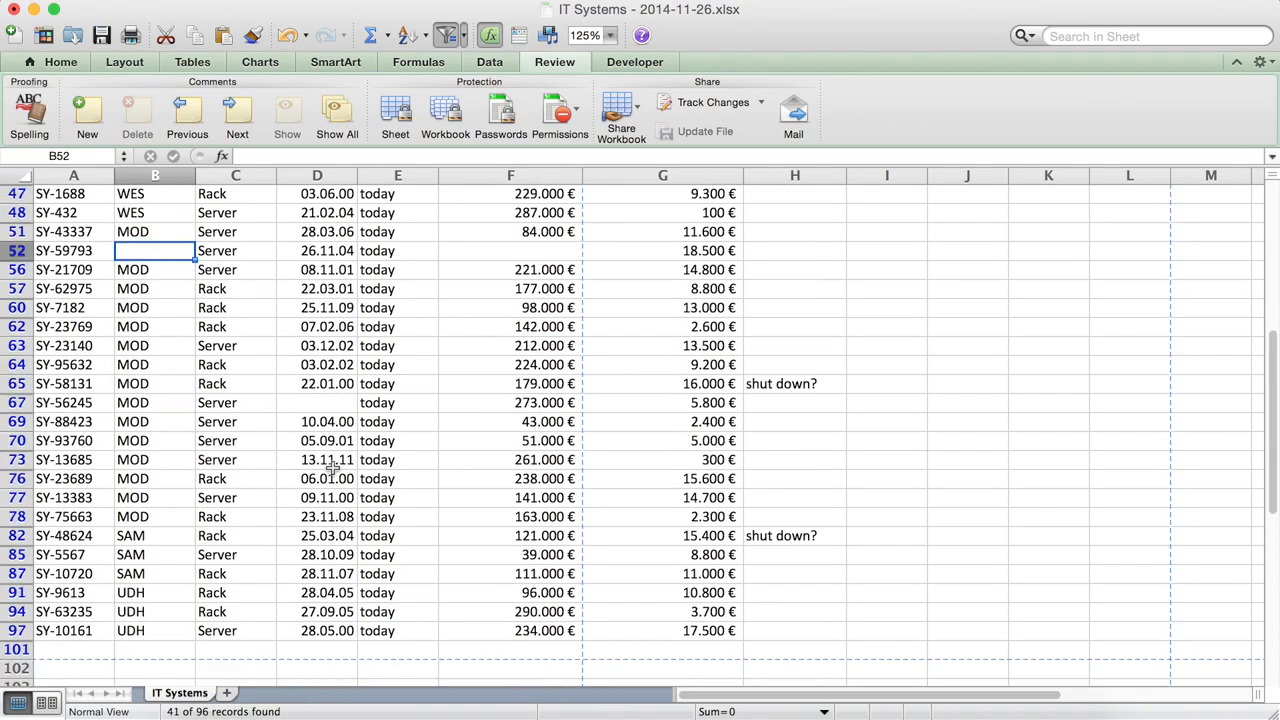
# - Fill the empty Hardware Cost cell F52 with 98.000 € copied from F60
pyautogui.click(540, 250)
pyautogui.scroll(5, 530, 258)
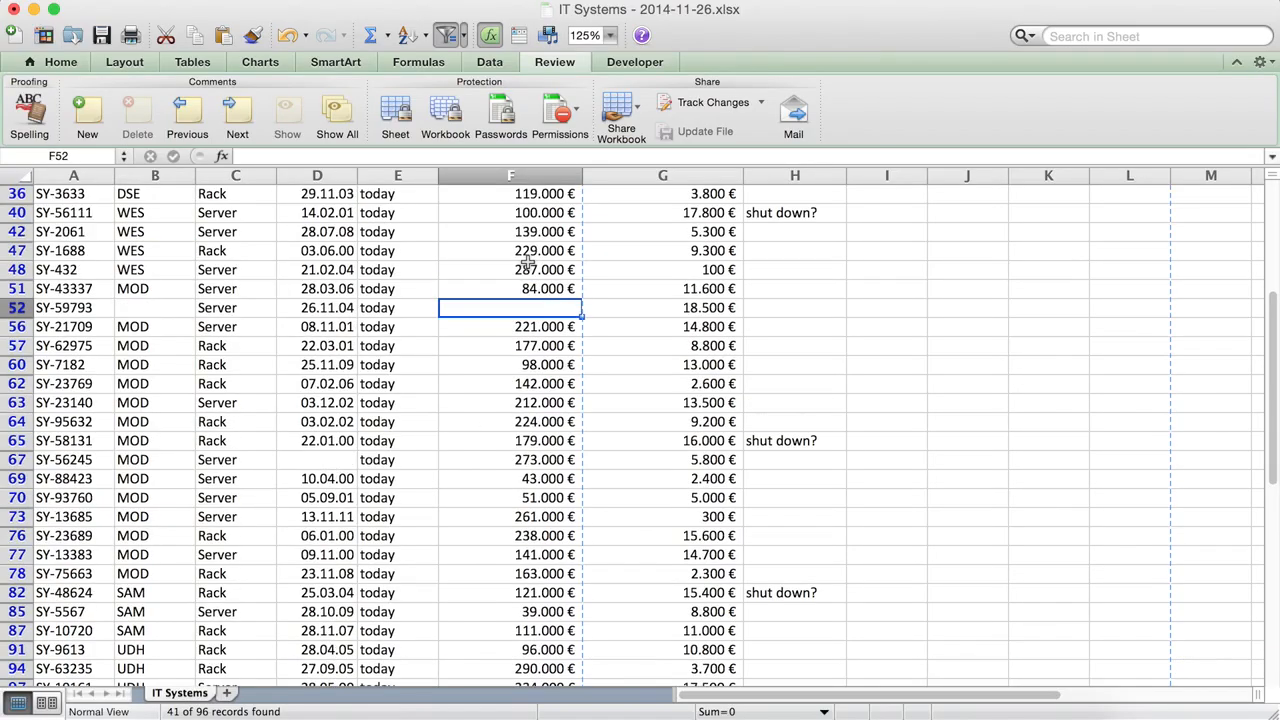
pyautogui.press('Up')
pyautogui.press('Up')
pyautogui.press('Down')
pyautogui.press('Down')
pyautogui.press('Down')
pyautogui.press('Down')
pyautogui.press('Down')
pyautogui.press('Up')
pyautogui.press('Down')
pyautogui.press('super+c')
pyautogui.press('Up')
pyautogui.press('Up')
pyautogui.press('Up')
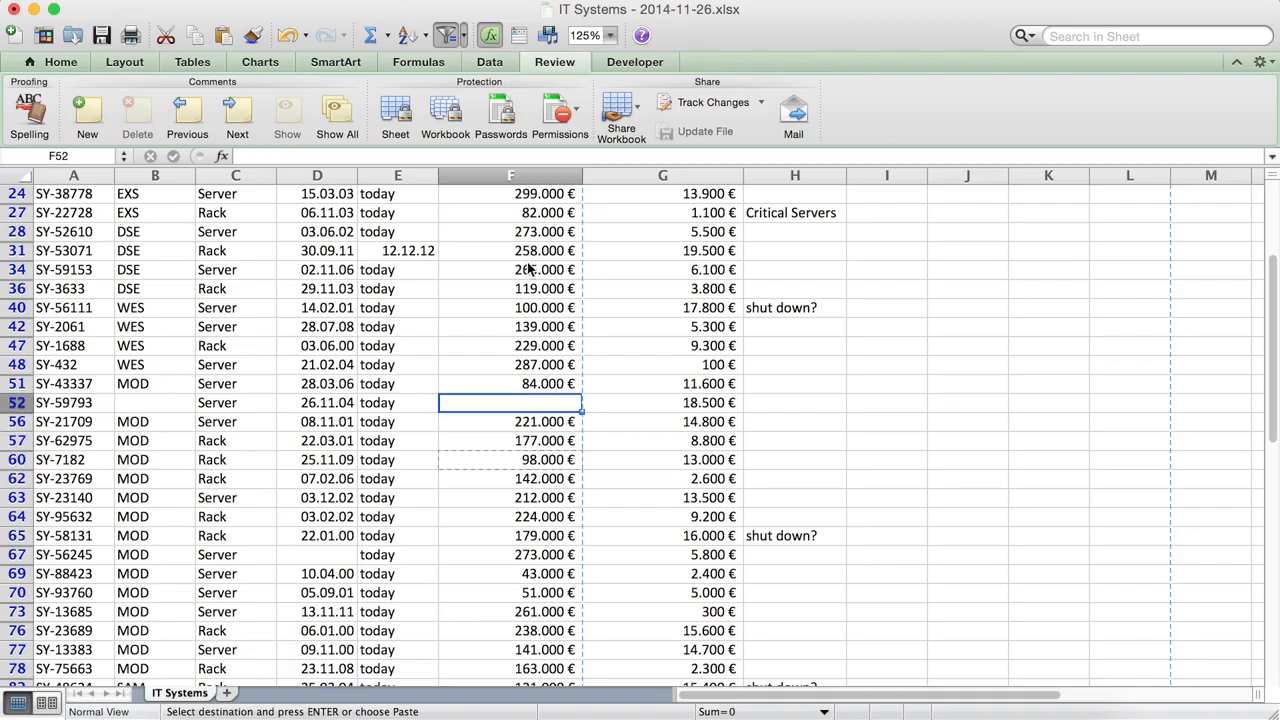
pyautogui.press('super+v')
pyautogui.press('Left')
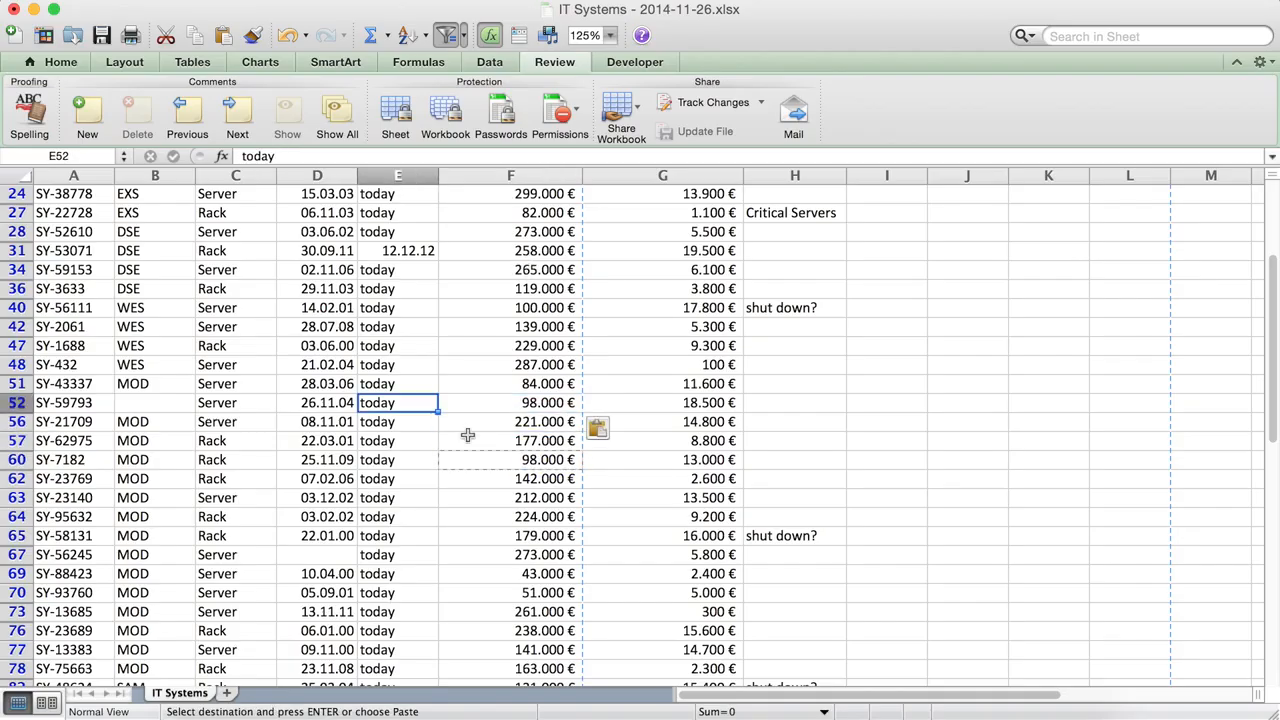
# - Fill the empty Valid From cell D67 with the date 07.02.06 copied from D62
pyautogui.click(332, 484)
pyautogui.press('super+c')
pyautogui.press('Down')
pyautogui.press('Down')
pyautogui.press('Down')
pyautogui.press('Down')
pyautogui.press('super+v')
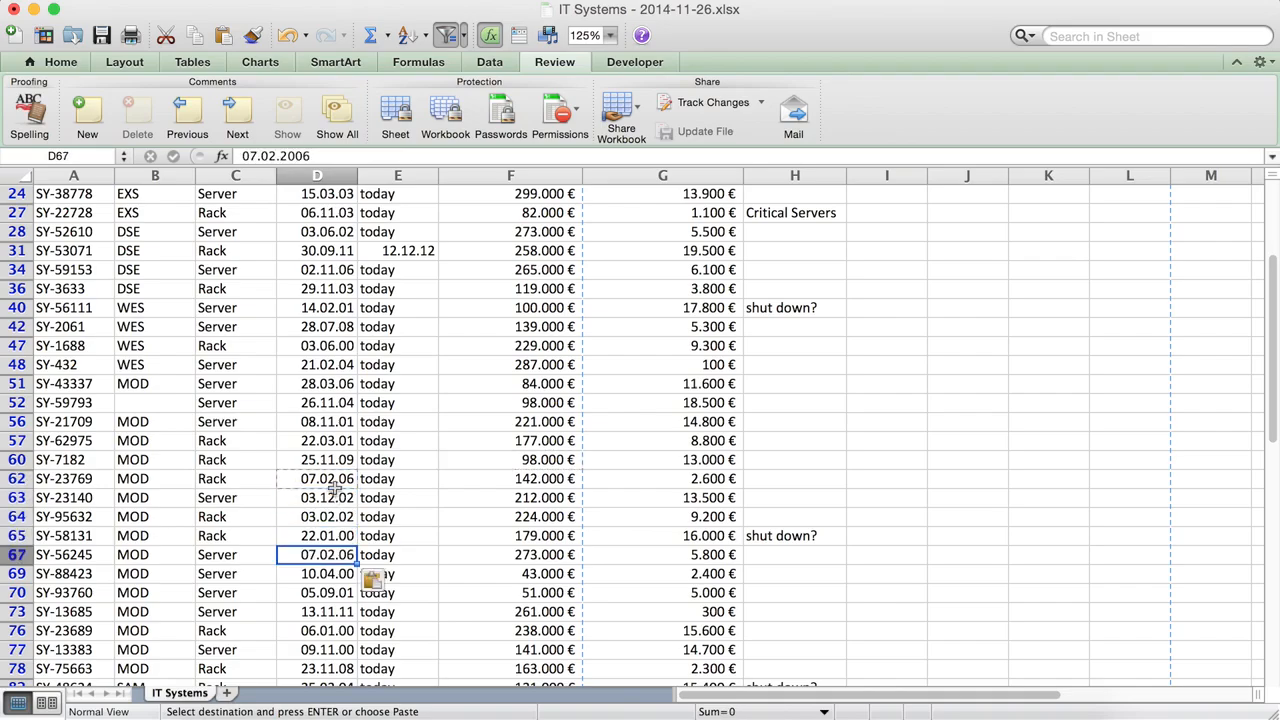
# - Fill the empty Owner cell B52 of system SY-59793 with MOD copied from B62
pyautogui.press('Left')
pyautogui.press('Left')
pyautogui.press('Up')
pyautogui.press('Up')
pyautogui.press('super+c')
pyautogui.press('Up')
pyautogui.press('Up')
pyautogui.press('Up')
pyautogui.press('Up')
pyautogui.press('Up')
pyautogui.press('Up')
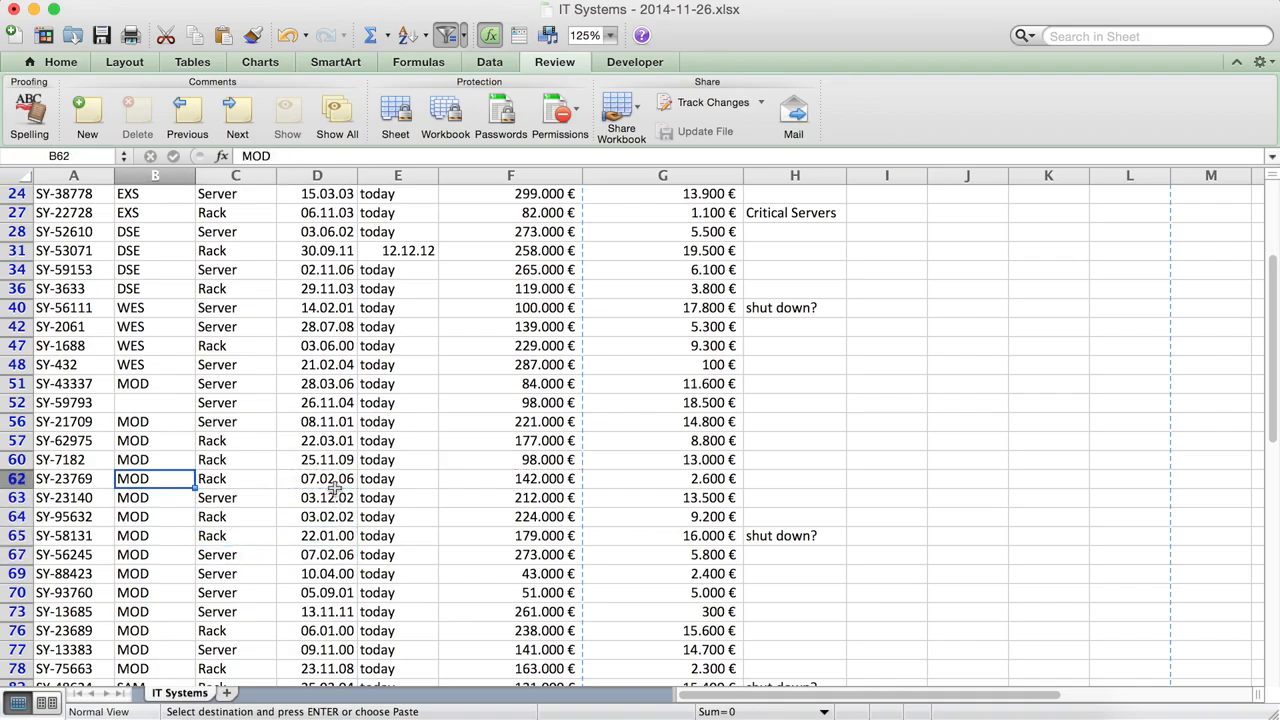
pyautogui.press('super+v')
# - Clear the Valid To filter by selecting all values so that every system row is displayed
pyautogui.press('Down')
pyautogui.press('Down')
pyautogui.press('super+Up')
pyautogui.press('Down')
pyautogui.press('Down')
pyautogui.press('Down')
pyautogui.scroll(-20, 396, 533)
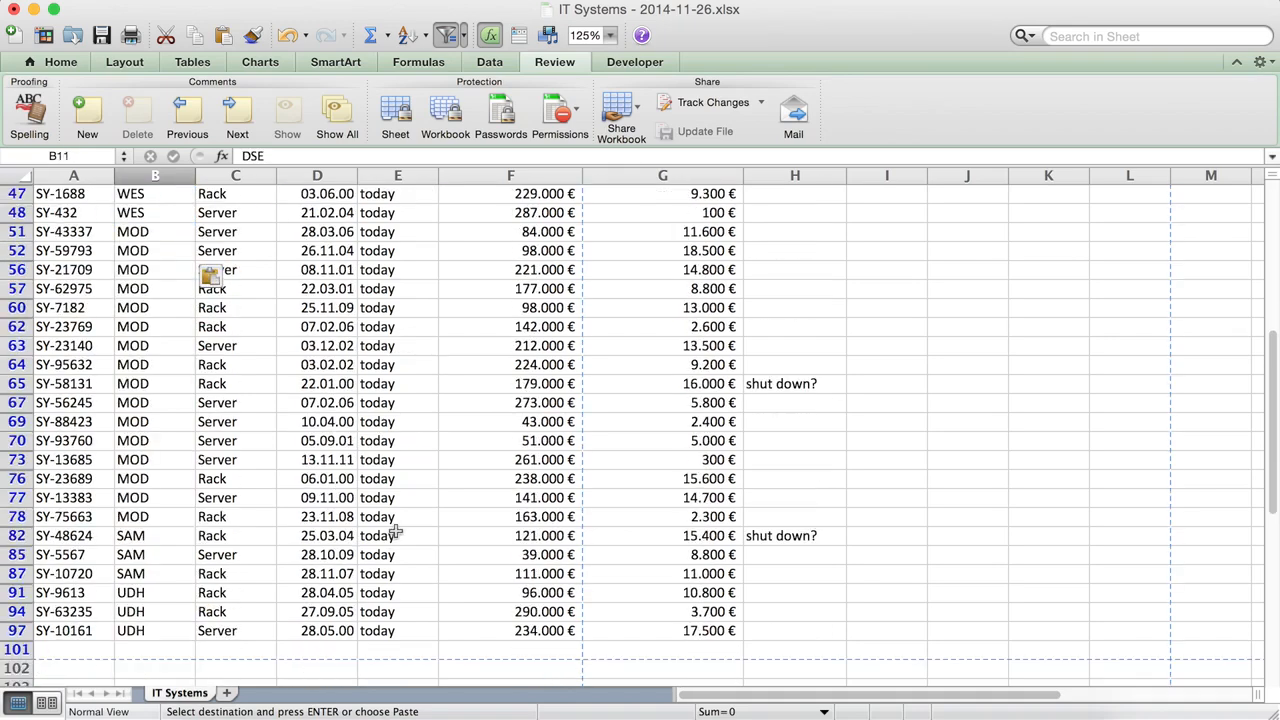
pyautogui.scroll(20, 360, 380)
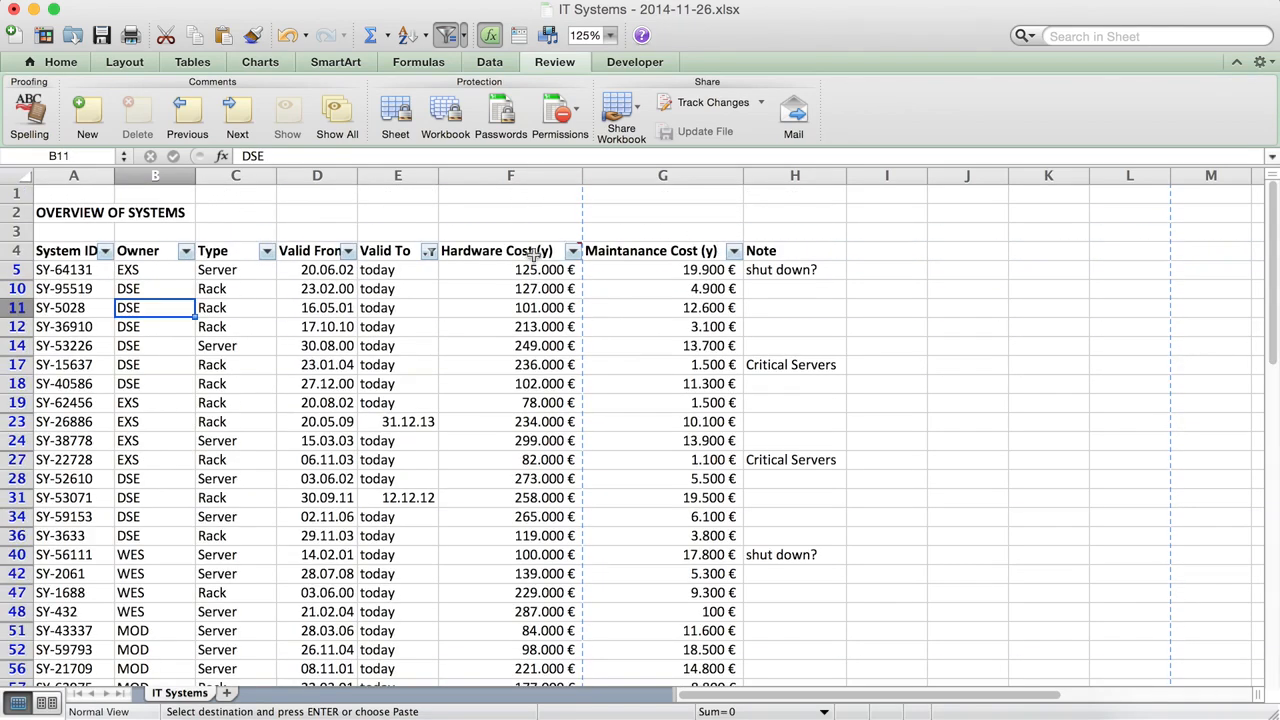
pyautogui.click(412, 249)
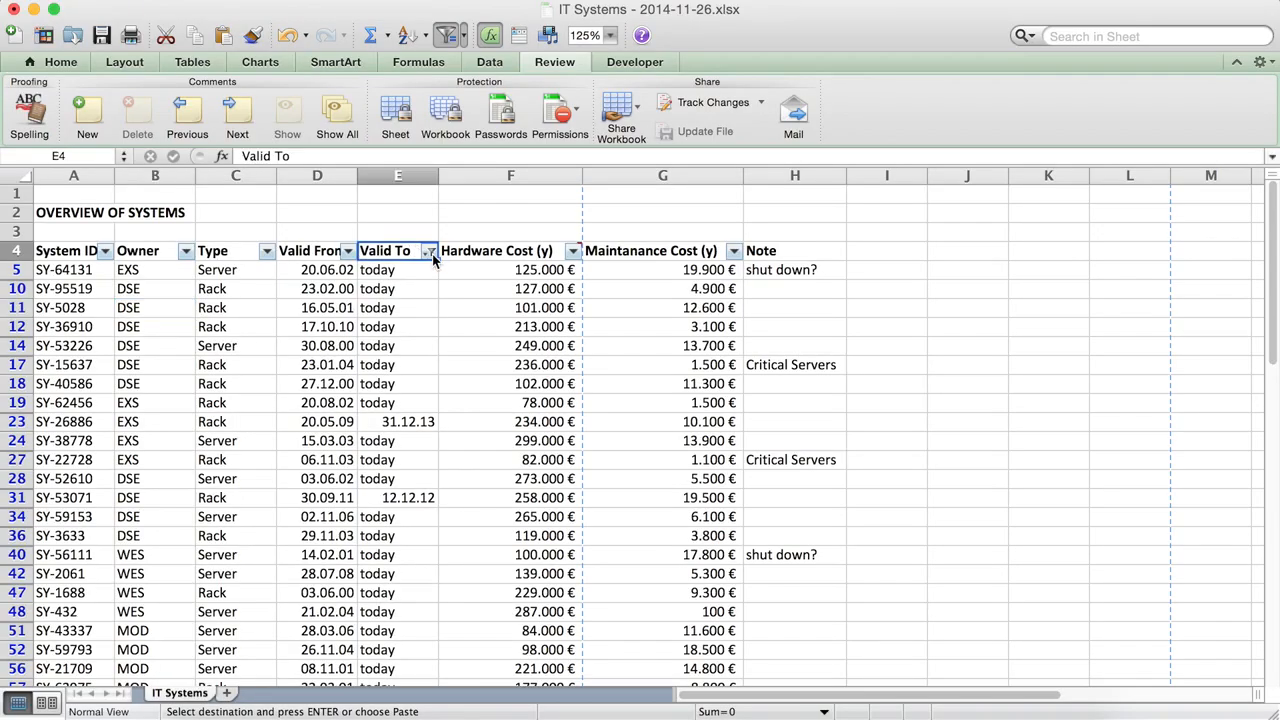
pyautogui.click(430, 252)
pyautogui.click(506, 466)
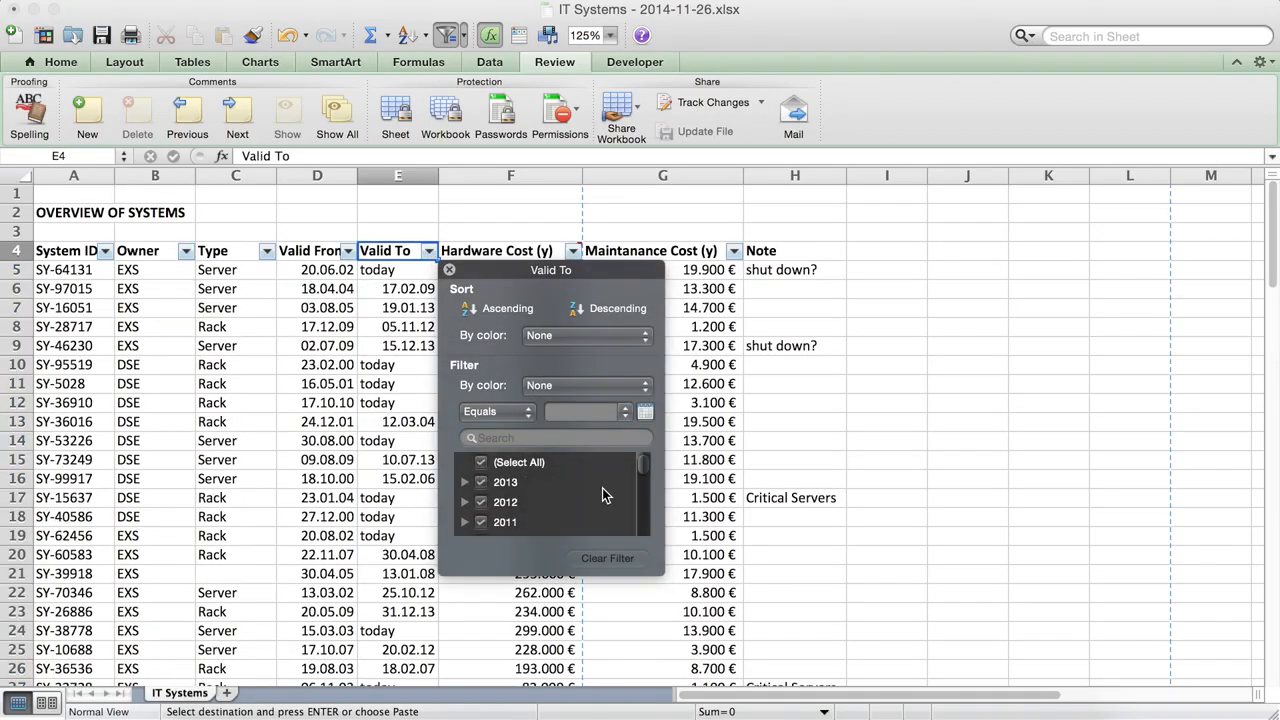
pyautogui.click(768, 497)
# - Fill the empty Type cell C21 of system SY-39918 with Rack copied from C18
pyautogui.click(212, 514)
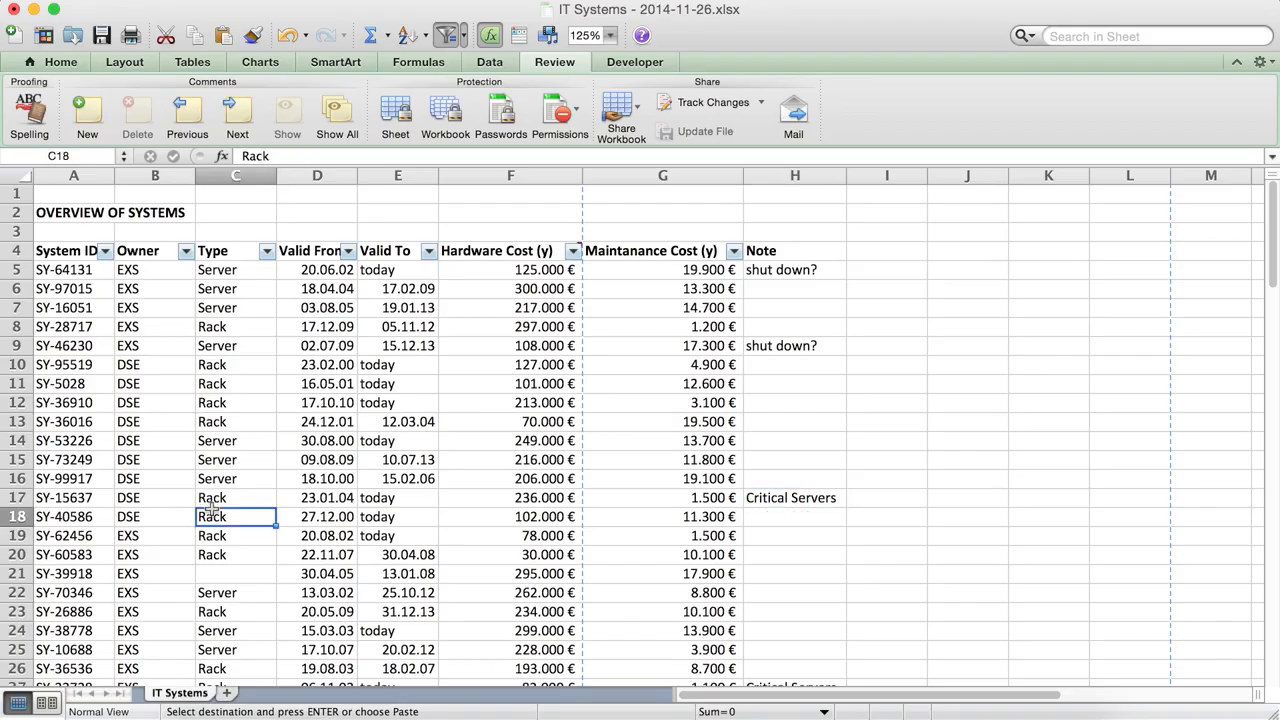
pyautogui.click(230, 573)
pyautogui.press('super+v')
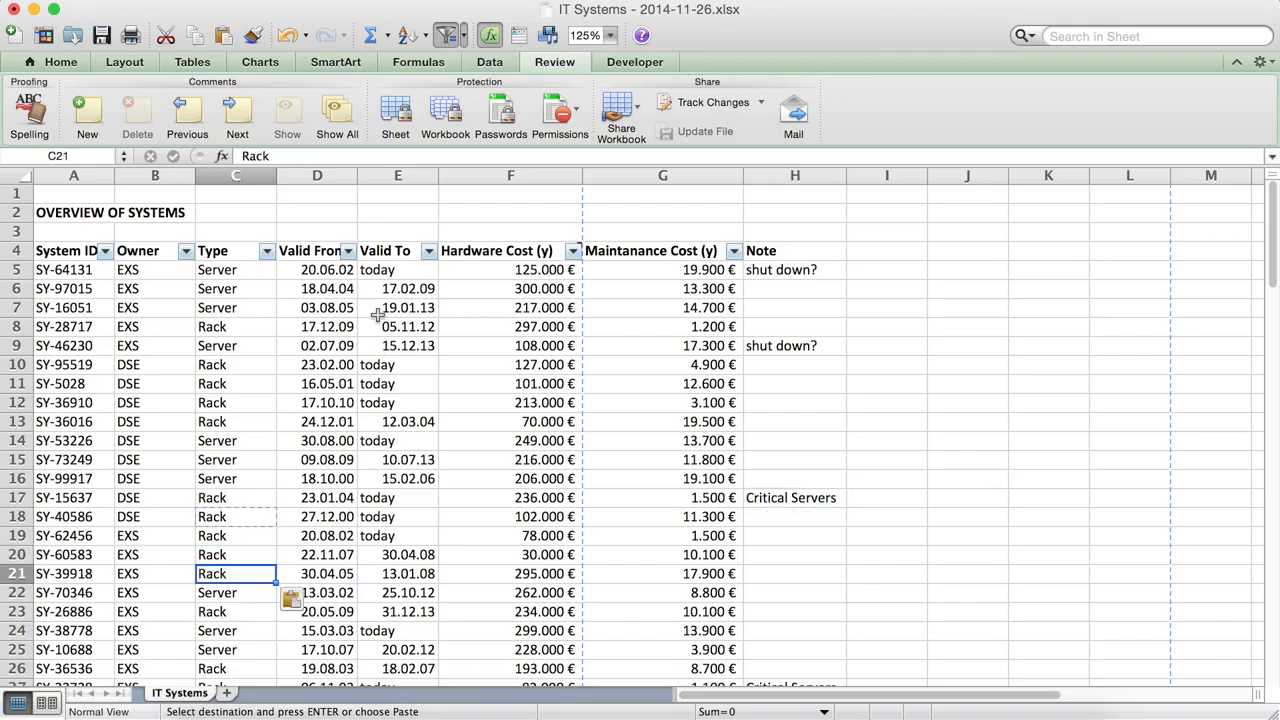
# - Right-align the Valid To entry of system SY-64131 in cell E5
pyautogui.click(398, 274)
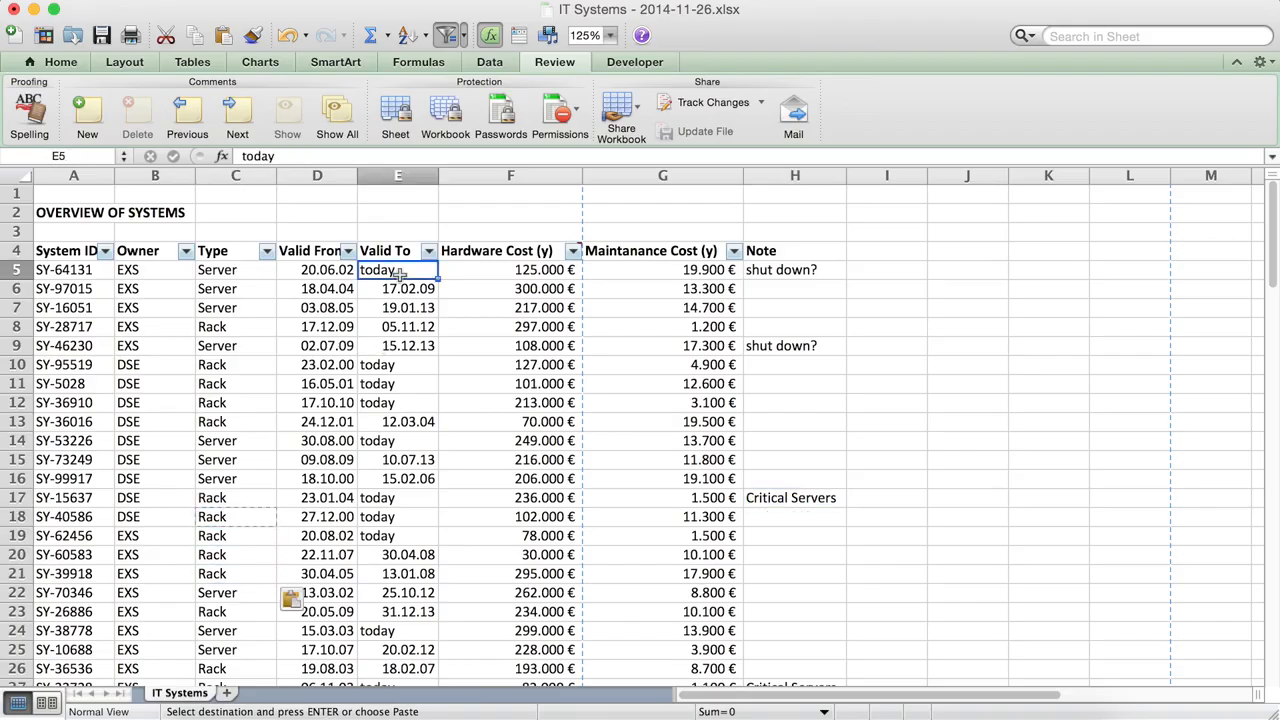
pyautogui.click(55, 63)
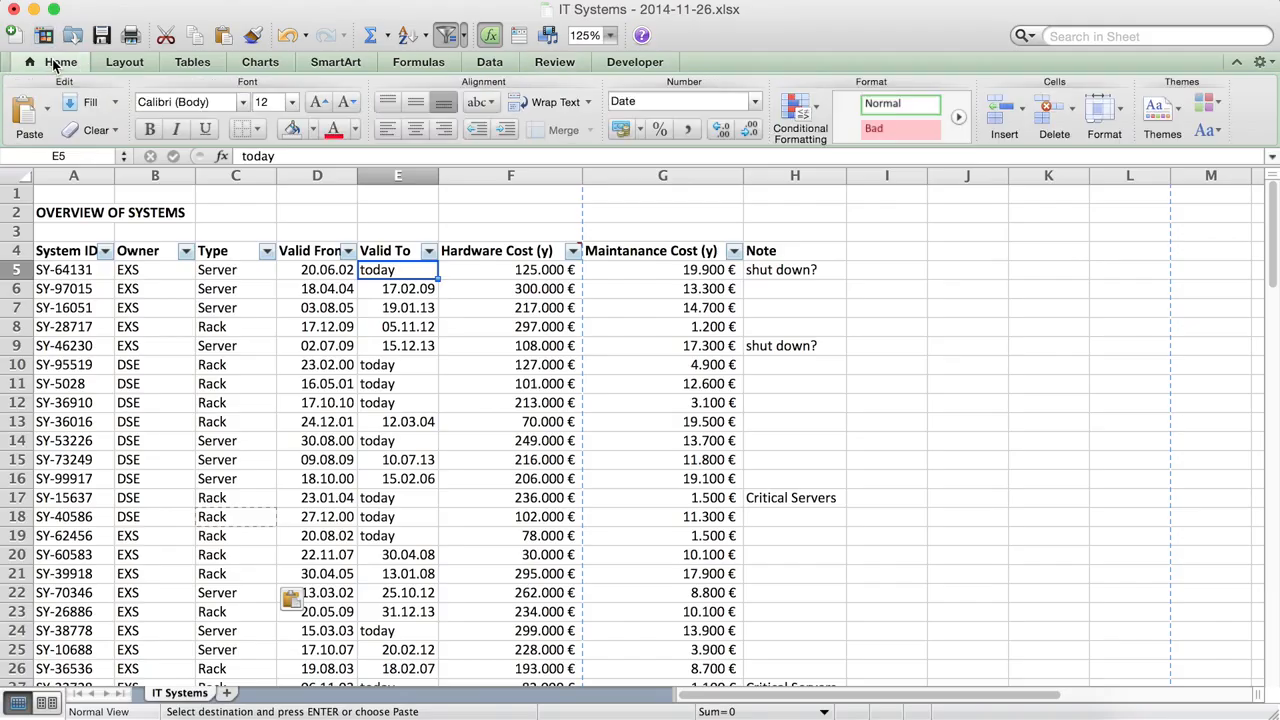
pyautogui.click(444, 129)
pyautogui.press('Down')
pyautogui.press('Down')
pyautogui.press('Down')
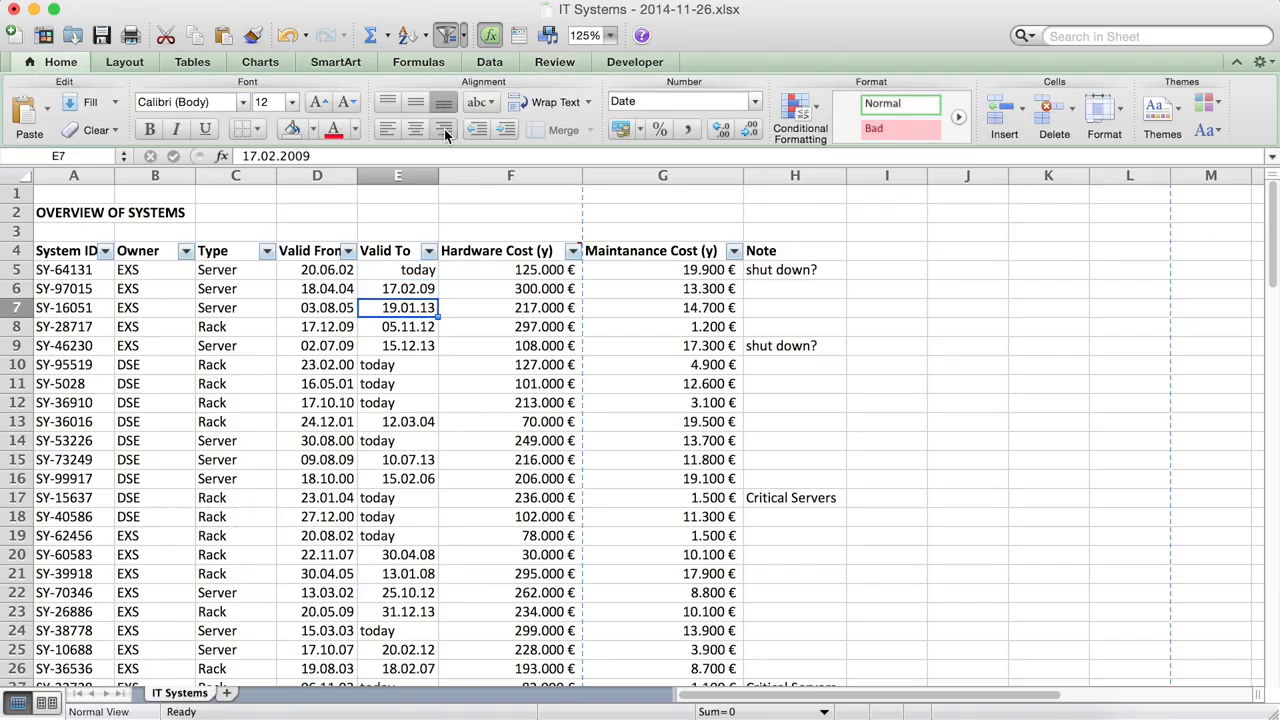
# - Right-align all Valid To entries in the range E5 to E100
pyautogui.press('Up')
pyautogui.press('Up')
pyautogui.press('Up')
pyautogui.hotkey('shift', 'Down')
pyautogui.hotkey('shift', 'Down')
pyautogui.hotkey('shift', 'Down')
pyautogui.hotkey('shift', 'Down')
pyautogui.hotkey('shift', 'Down')
pyautogui.hotkey('shift', 'Down')
pyautogui.hotkey('shift', 'Down')
pyautogui.hotkey('shift', 'Down')
pyautogui.hotkey('shift', 'Down')
pyautogui.hotkey('shift', 'Down')
pyautogui.hotkey('shift', 'Down')
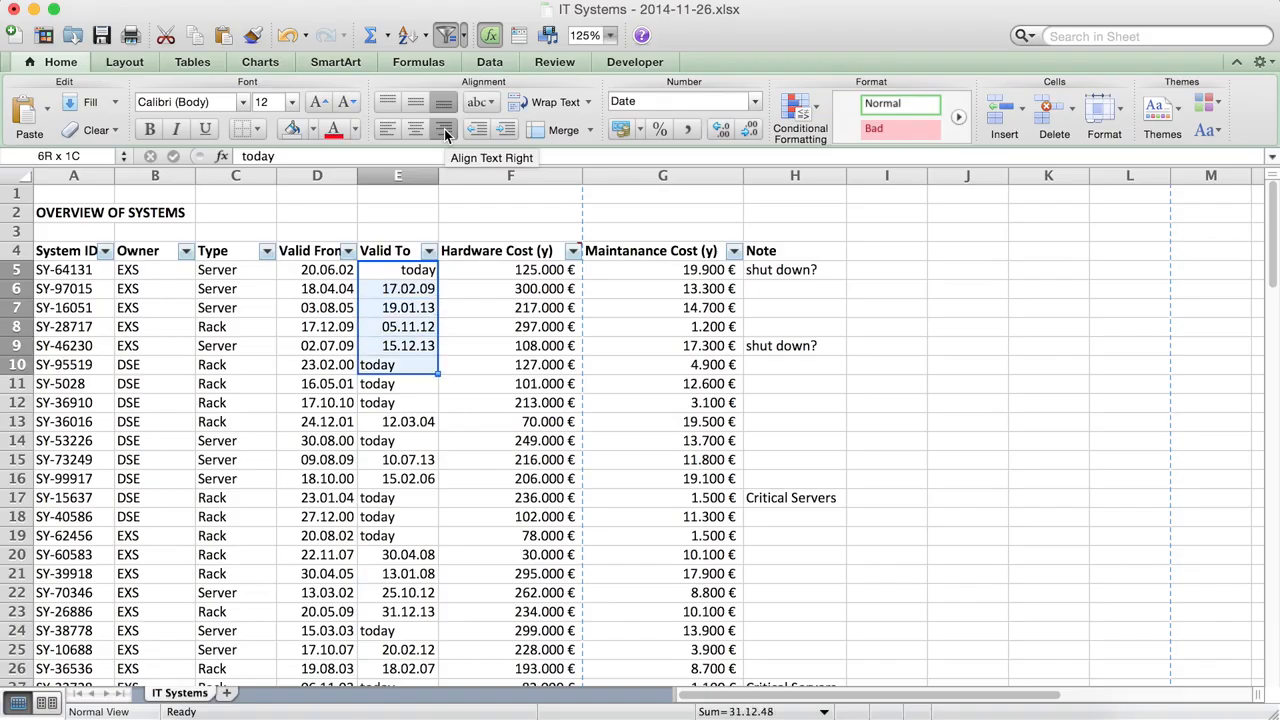
pyautogui.hotkey('shift', 'Down')
pyautogui.press('super+shift+Down')
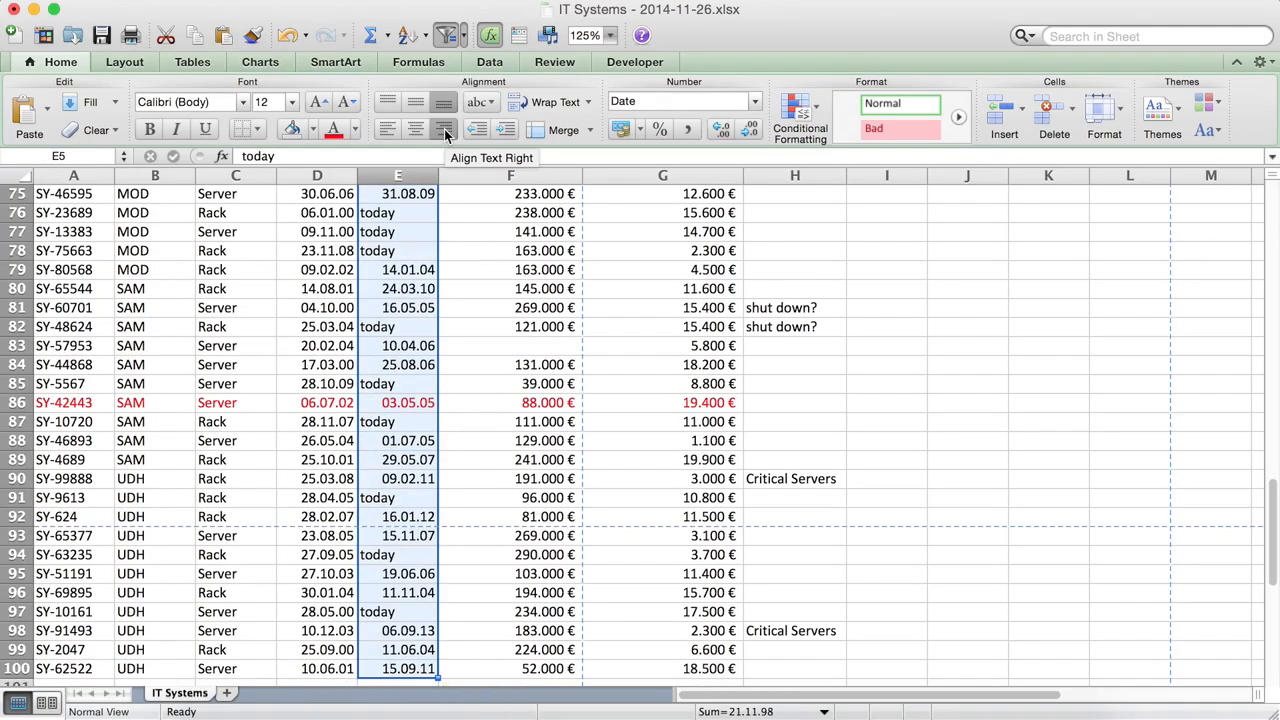
pyautogui.click(445, 134)
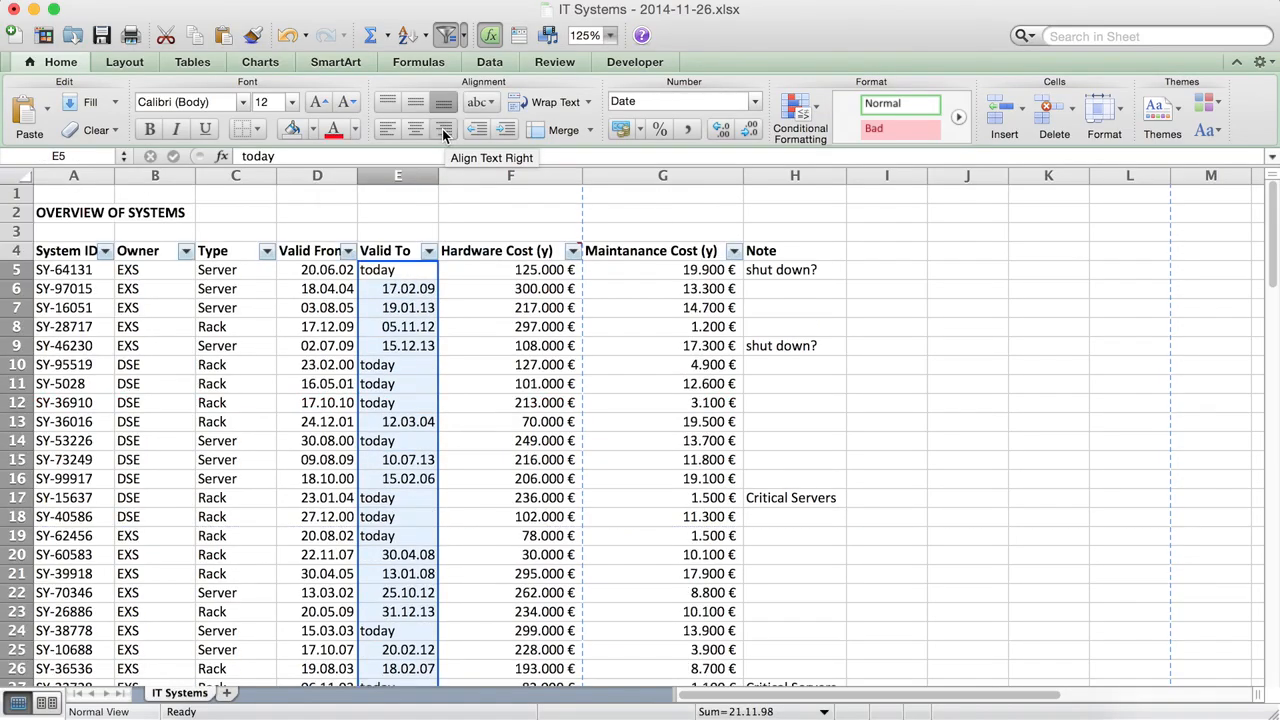
pyautogui.click(445, 134)
pyautogui.press('Down')
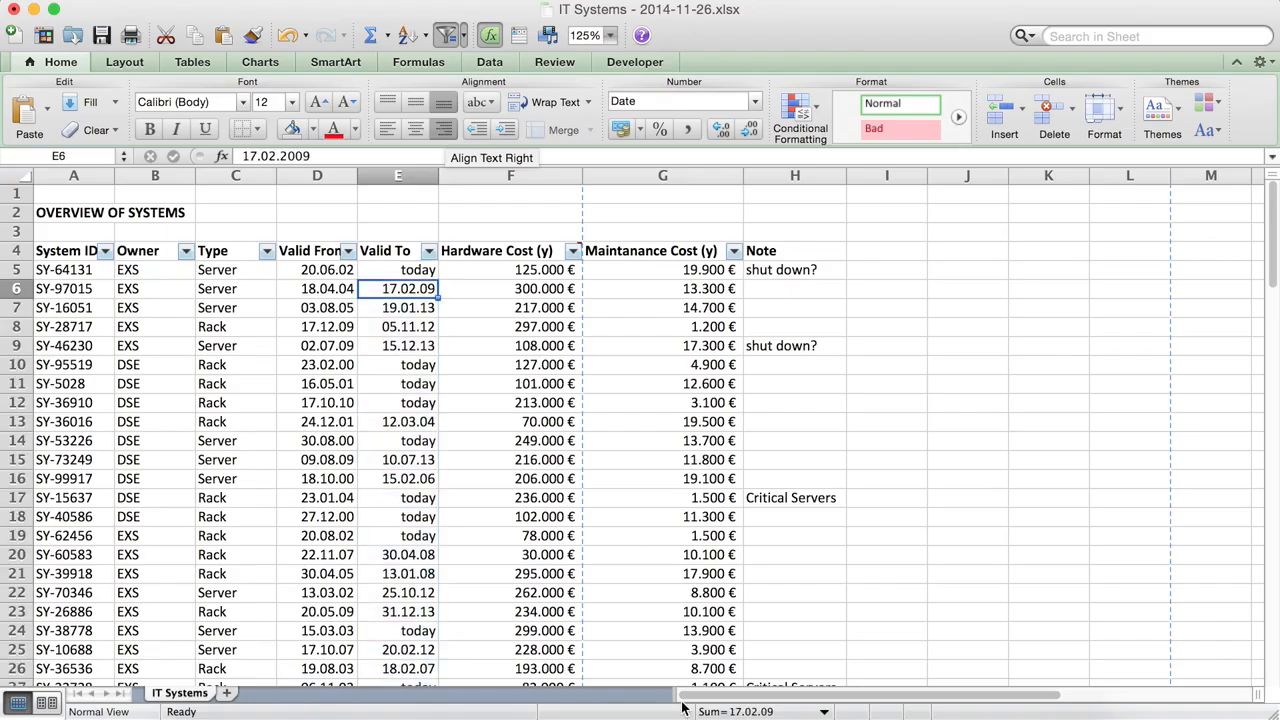
# - Set the font colour of the red row of system SY-42443 (A86:G86) to black
pyautogui.scroll(-15, 660, 400)
pyautogui.click(651, 307)
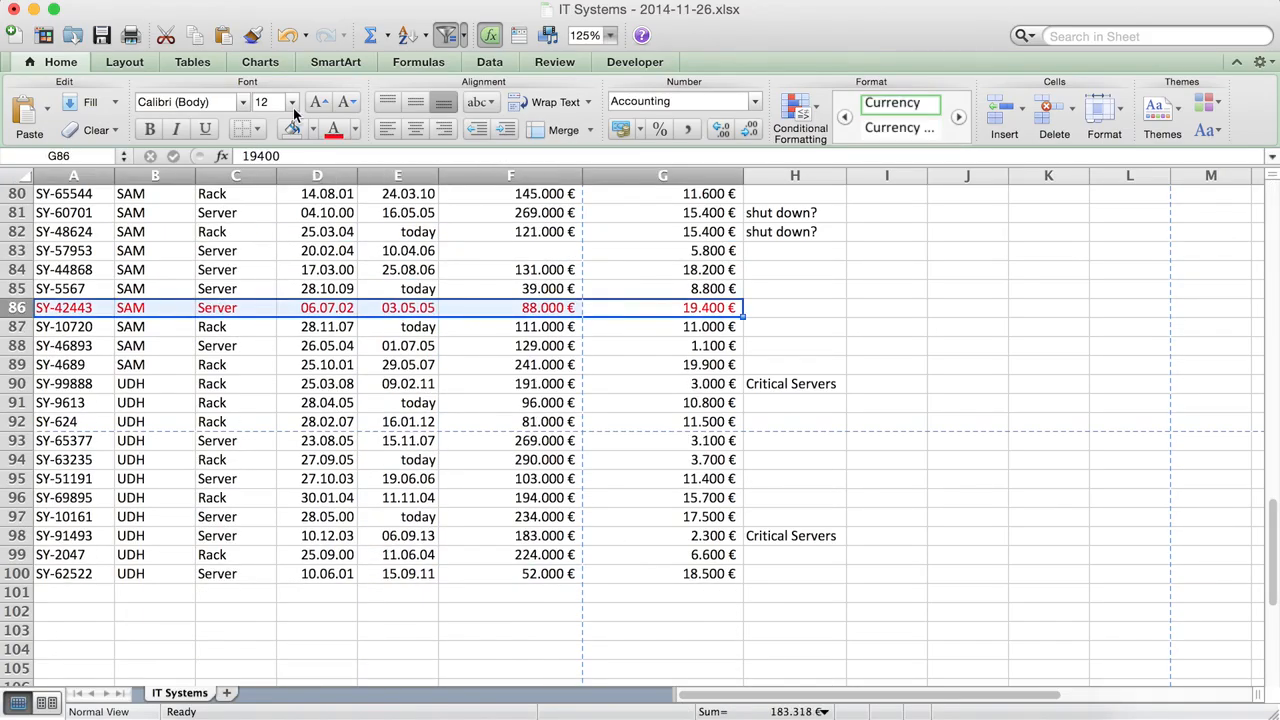
pyautogui.click(355, 129)
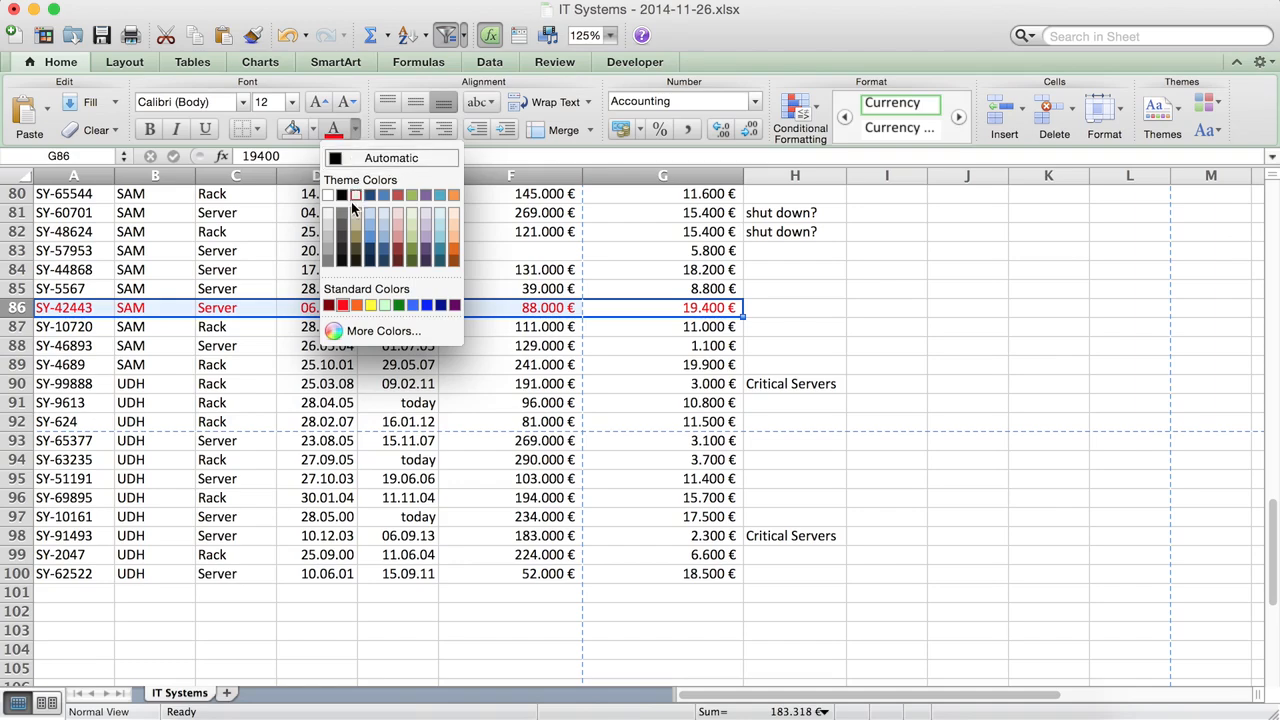
pyautogui.press('Escape')
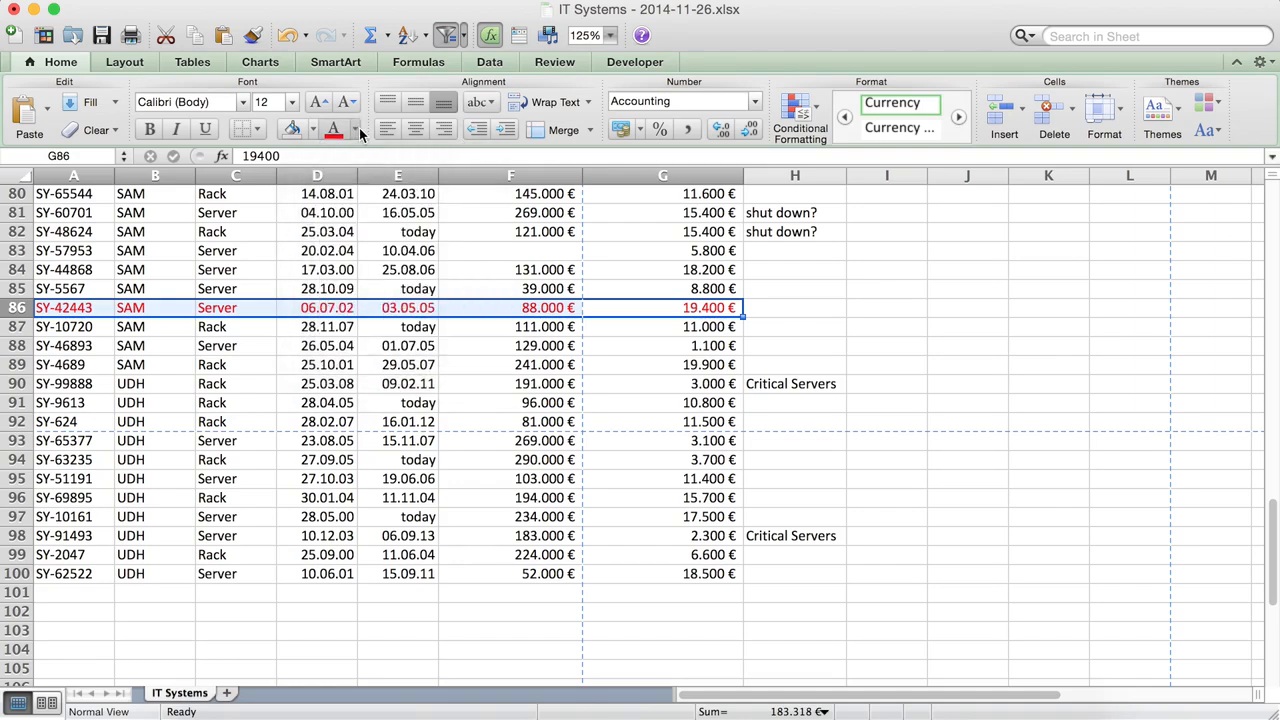
pyautogui.click(357, 131)
pyautogui.click(342, 198)
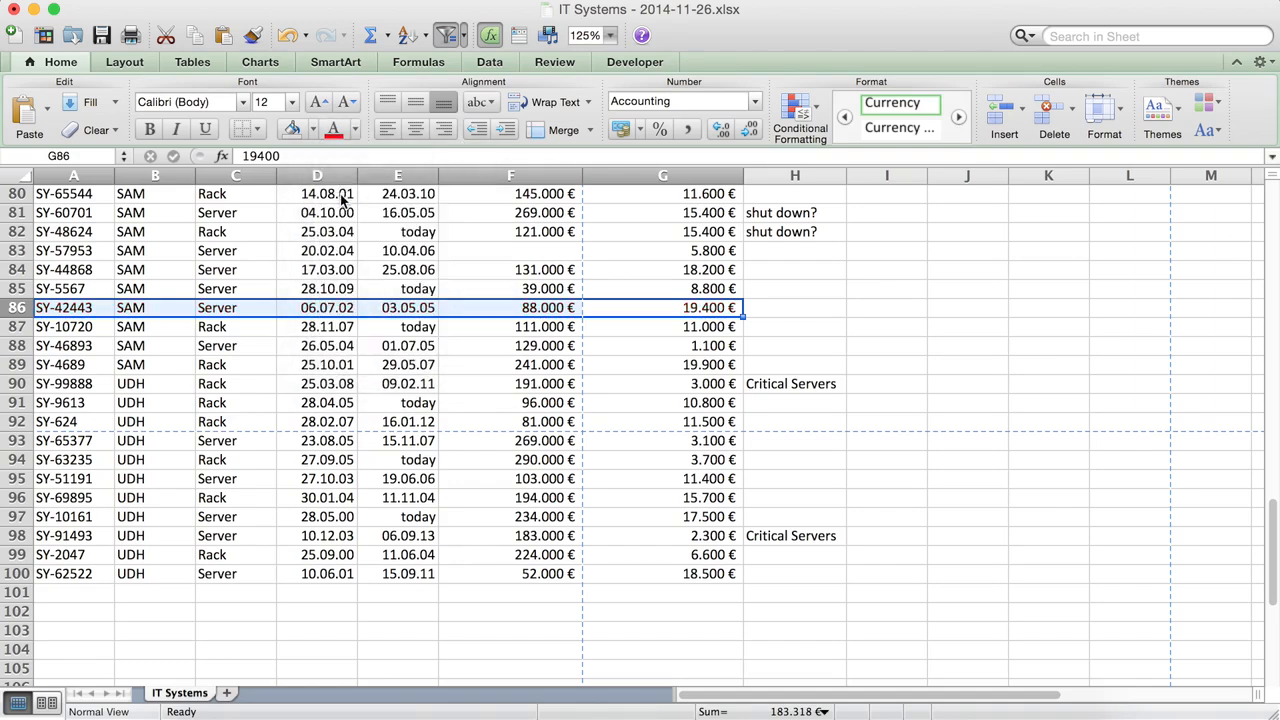
# - Fill the empty Hardware Cost cell F83 of system SY-57953 with 88.000 € copied from F86
pyautogui.click(498, 269)
pyautogui.press('Down')
pyautogui.press('Down')
pyautogui.press('super+c')
pyautogui.press('Up')
pyautogui.press('Up')
pyautogui.press('Up')
pyautogui.press('super+v')
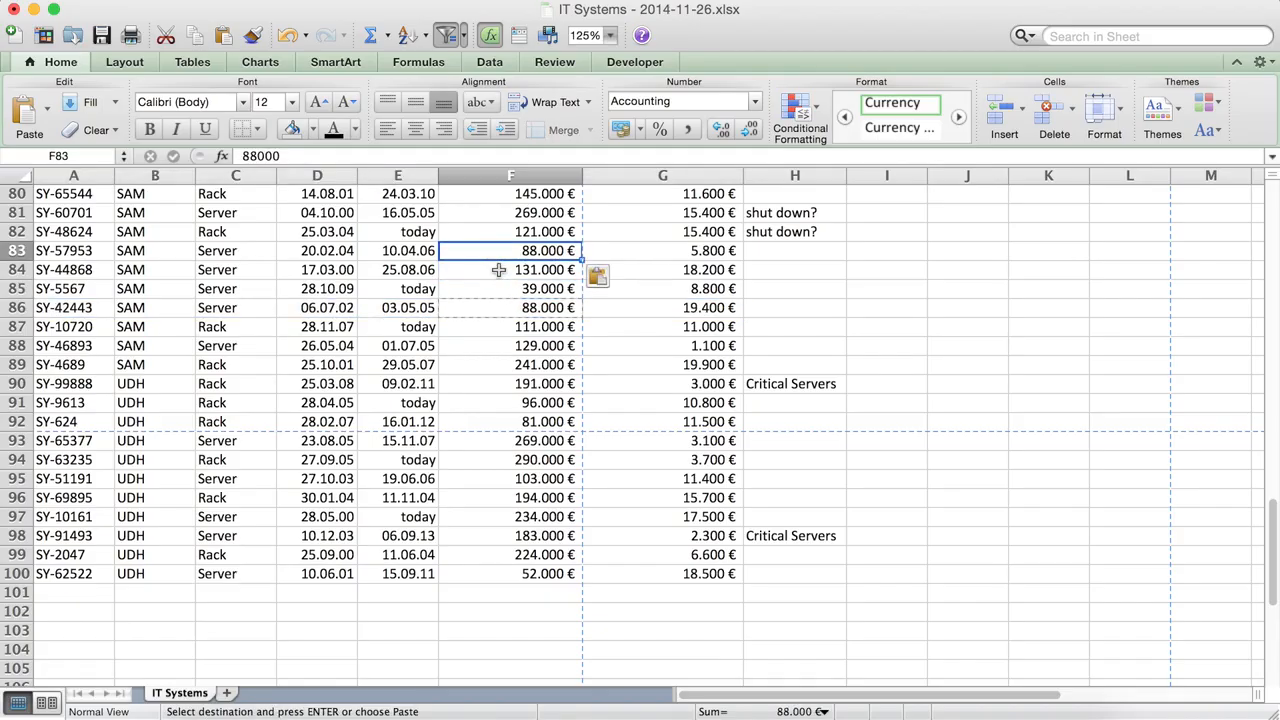
# - Switch to the Compare folder in Finder and open the workbook IT Systems (original file).xlsx
pyautogui.click(502, 389)
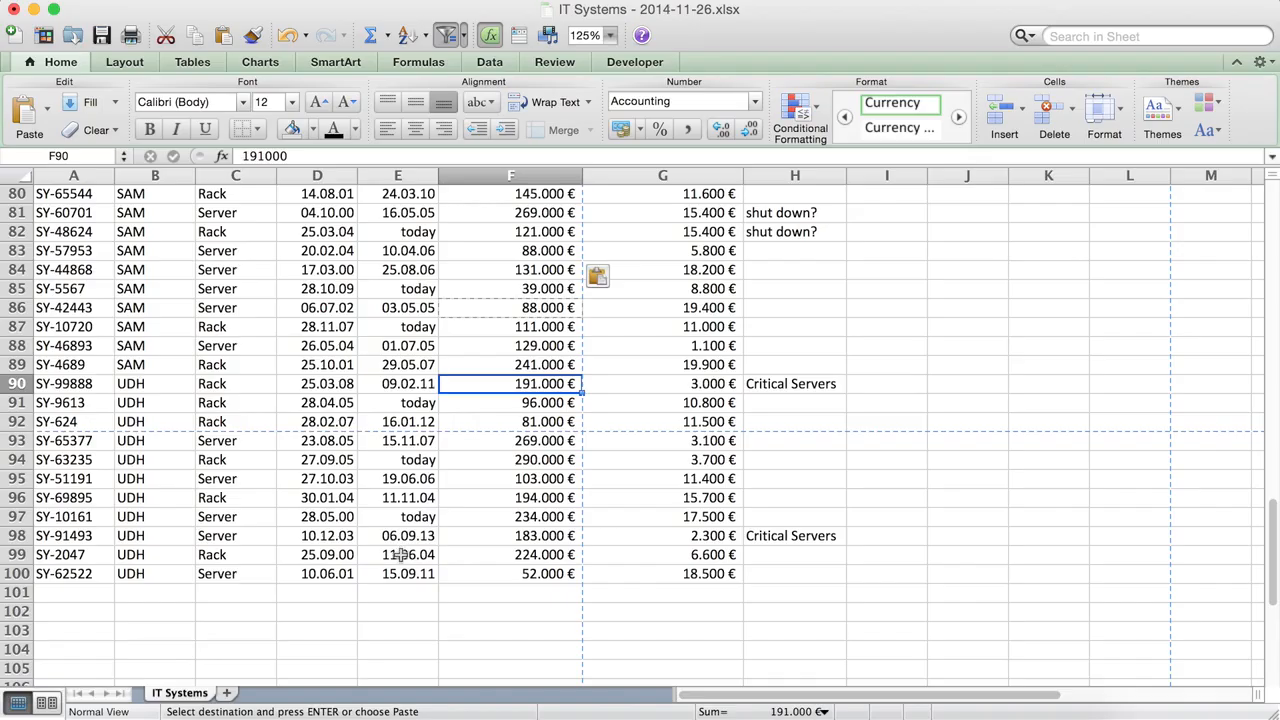
pyautogui.scroll(15, 400, 555)
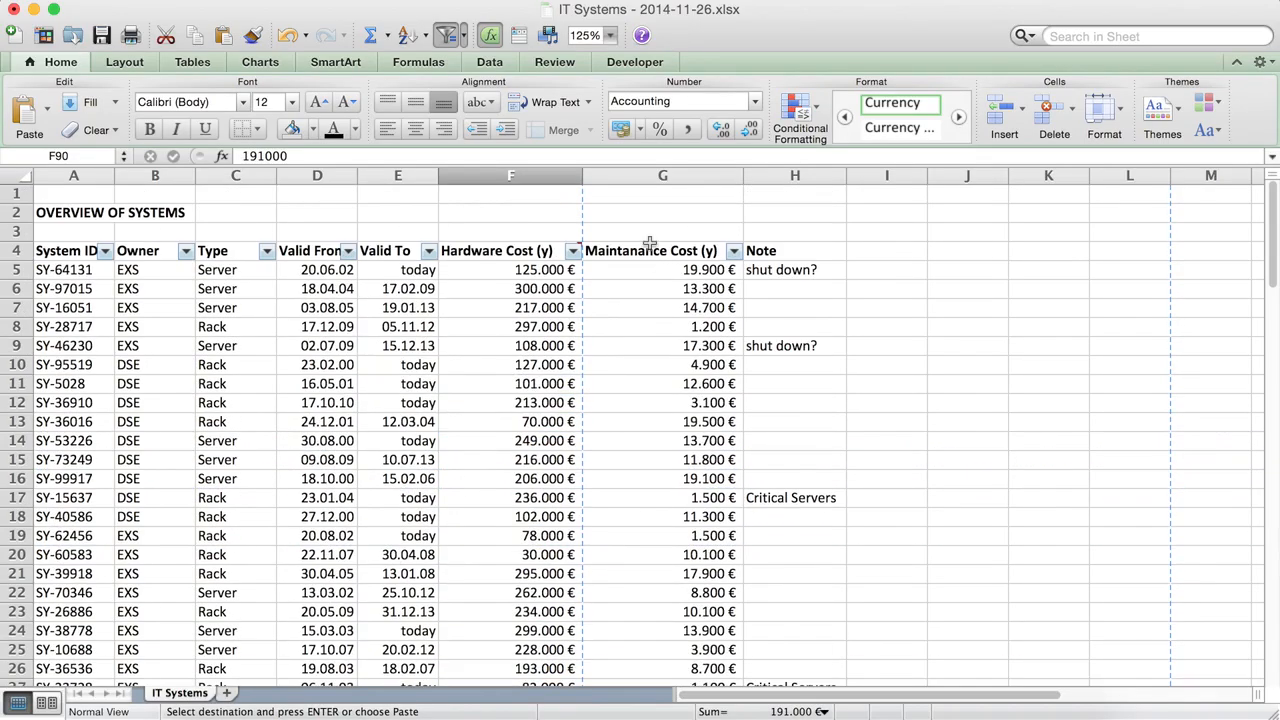
pyautogui.click(645, 230)
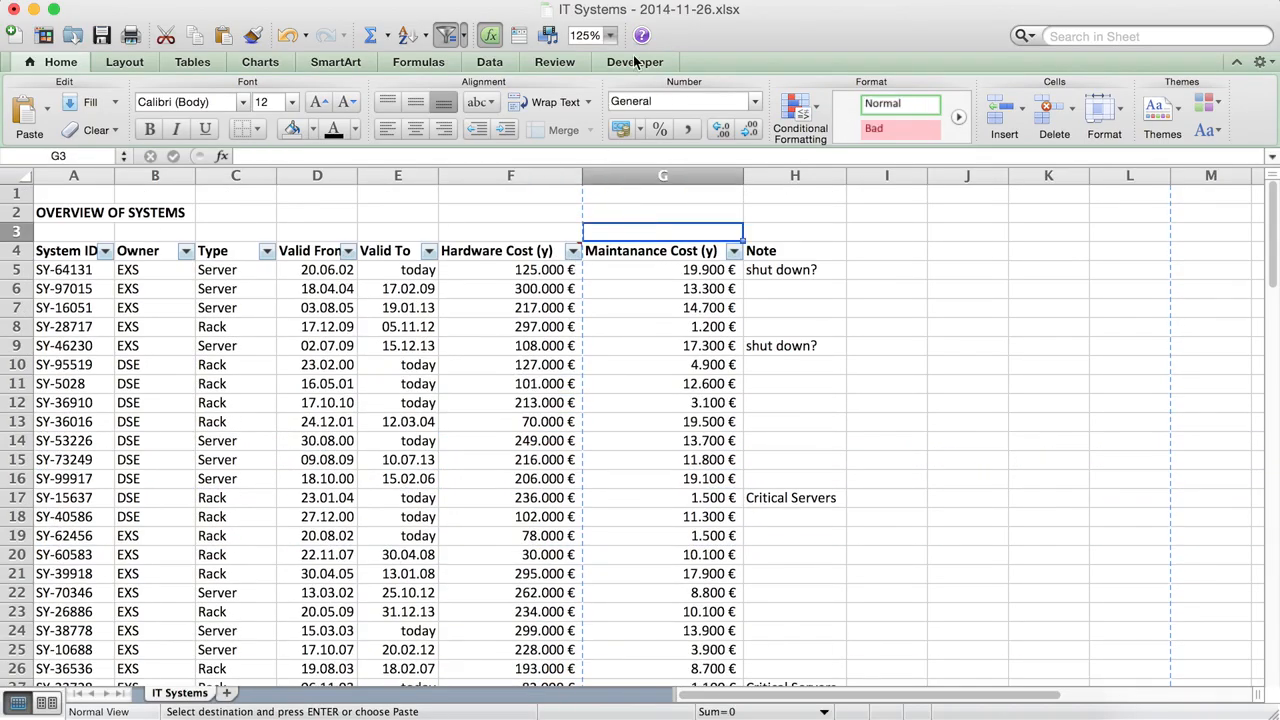
pyautogui.click(202, 706)
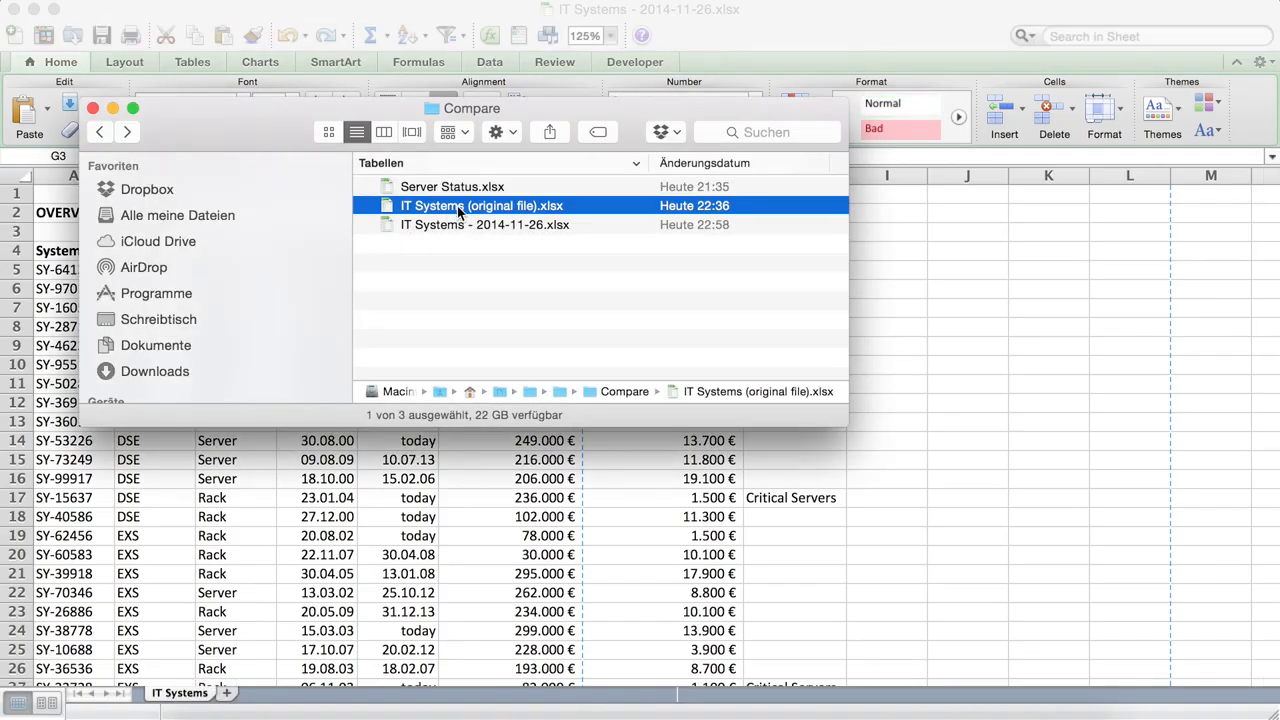
pyautogui.doubleClick(457, 206)
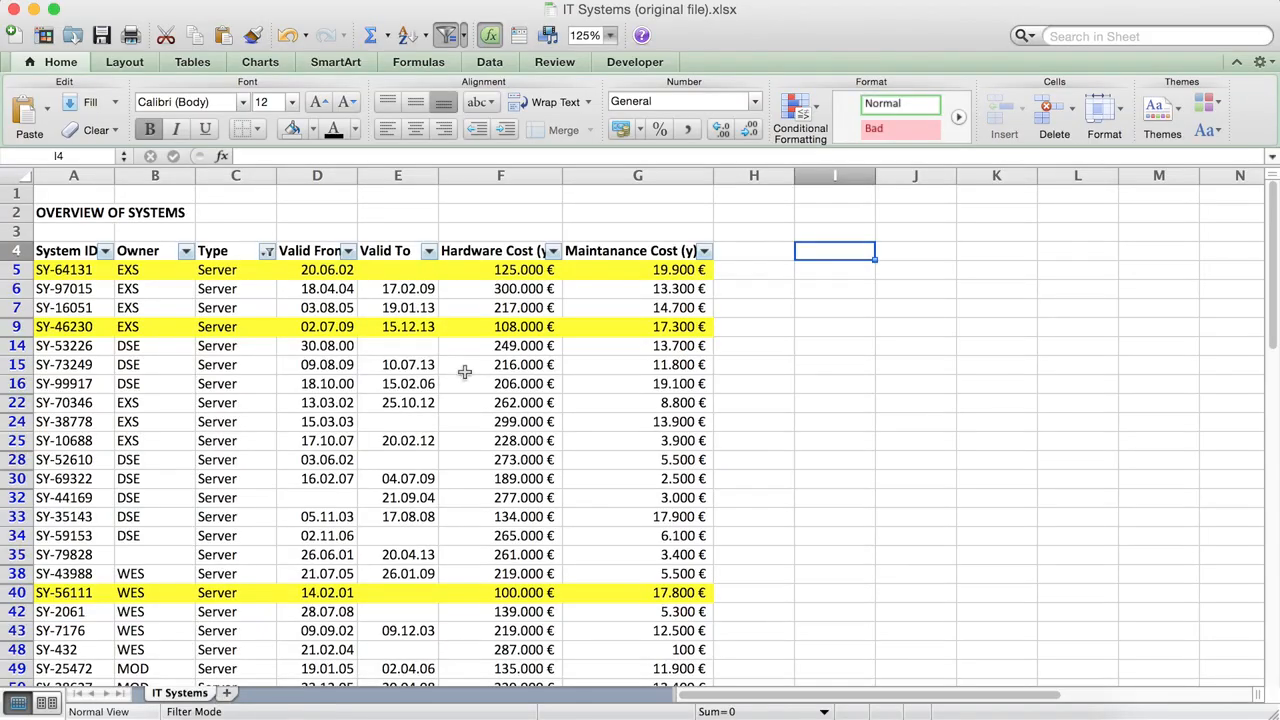
# - Look through the filtered server rows of the original file, examining its highlighted rows and empty cells
pyautogui.click(378, 346)
pyautogui.click(392, 274)
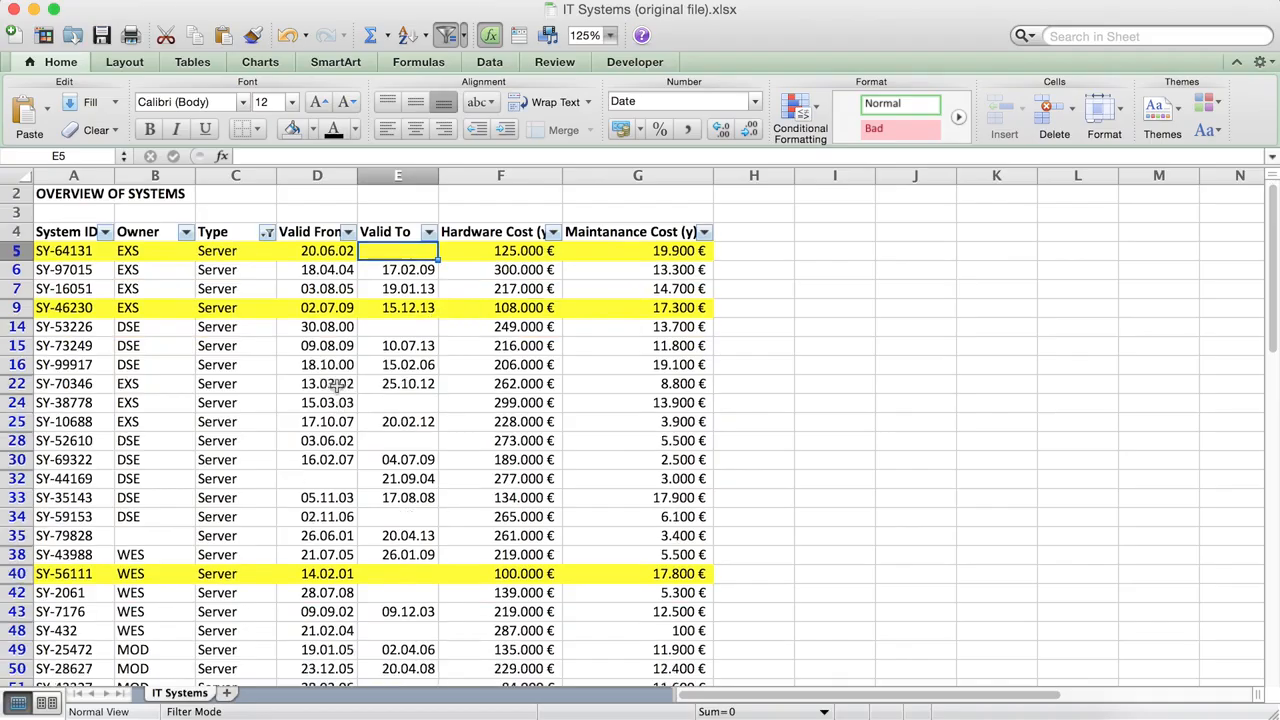
pyautogui.scroll(-10, 338, 400)
pyautogui.scroll(-8, 338, 386)
pyautogui.scroll(12, 338, 386)
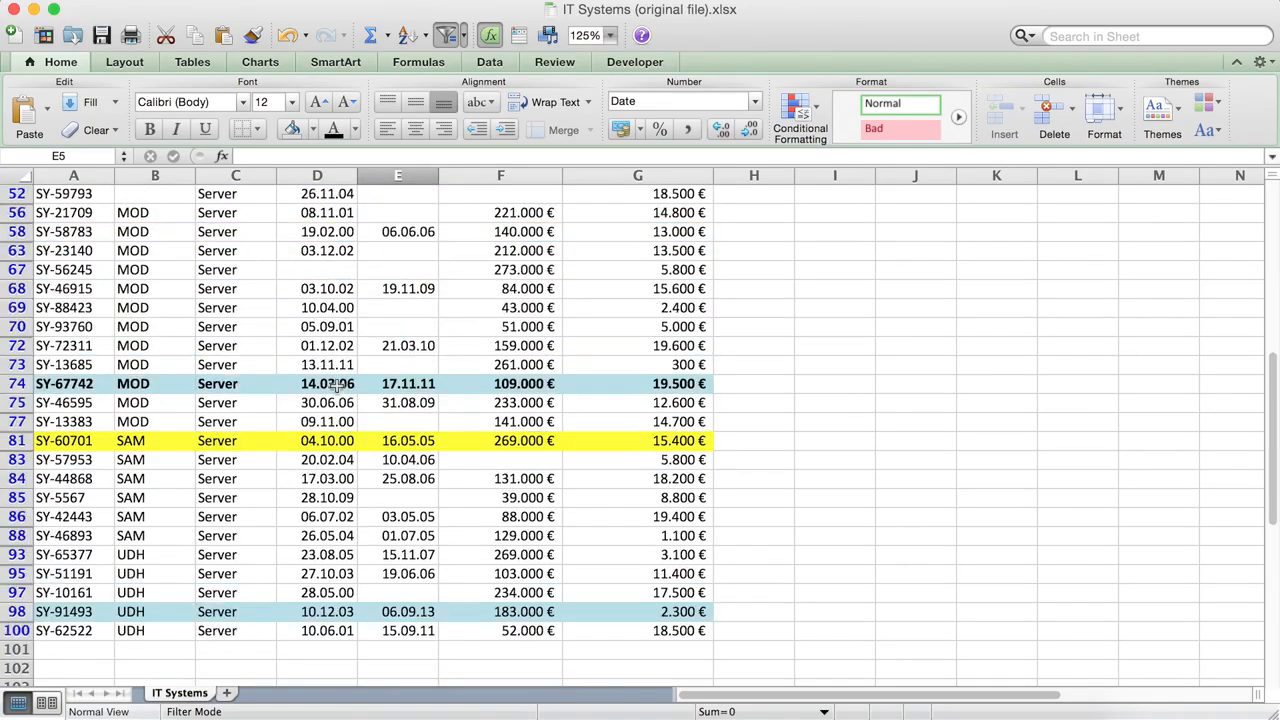
pyautogui.scroll(-5, 338, 384)
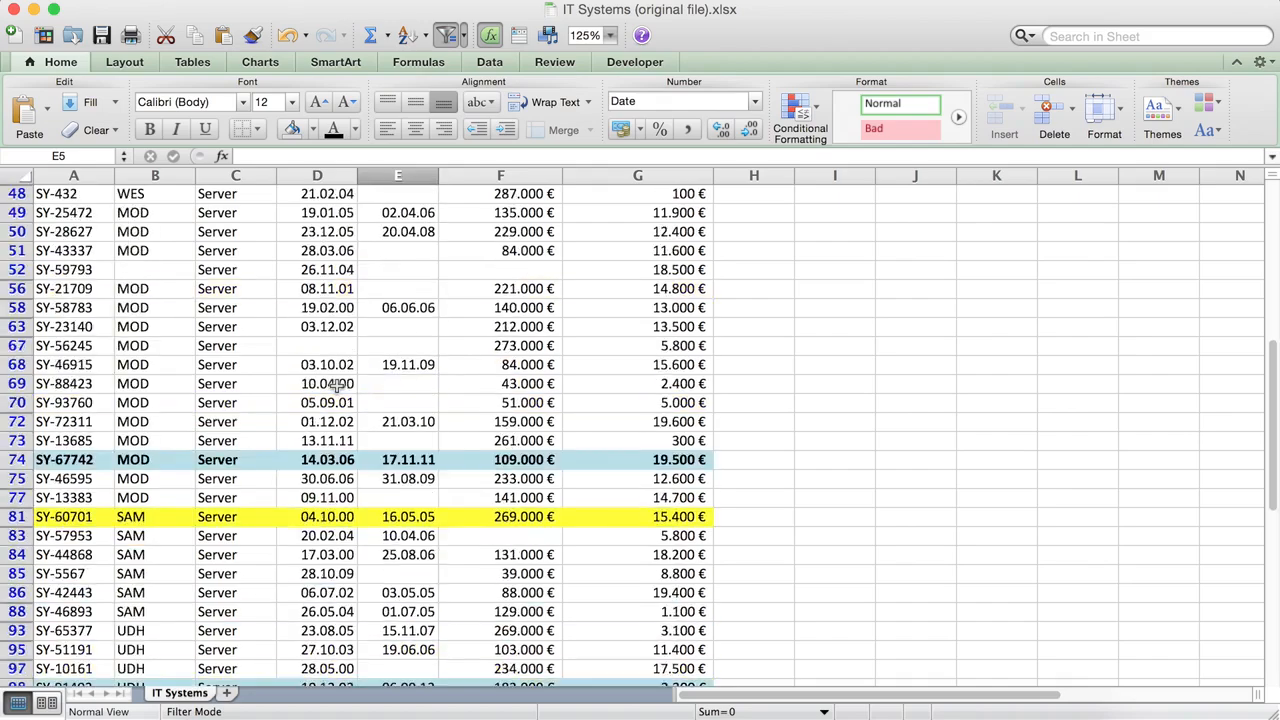
pyautogui.scroll(8, 338, 384)
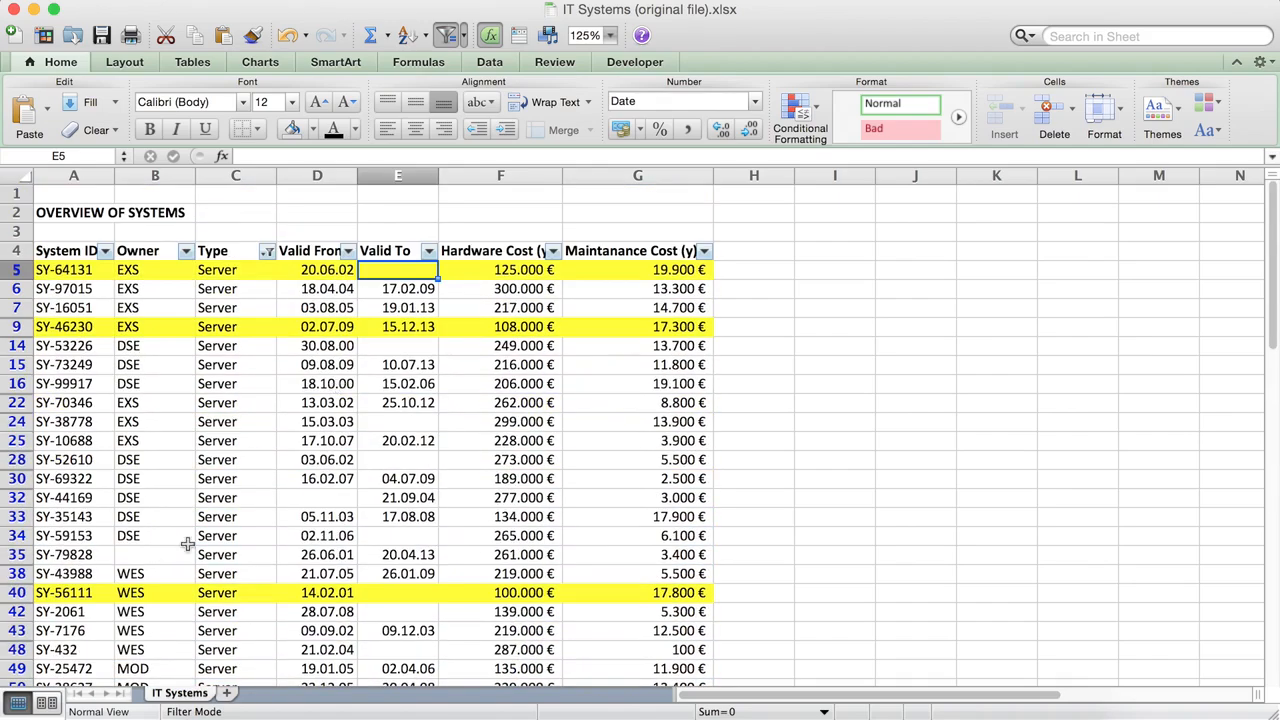
pyautogui.scroll(-3, 186, 555)
pyautogui.scroll(-5, 186, 555)
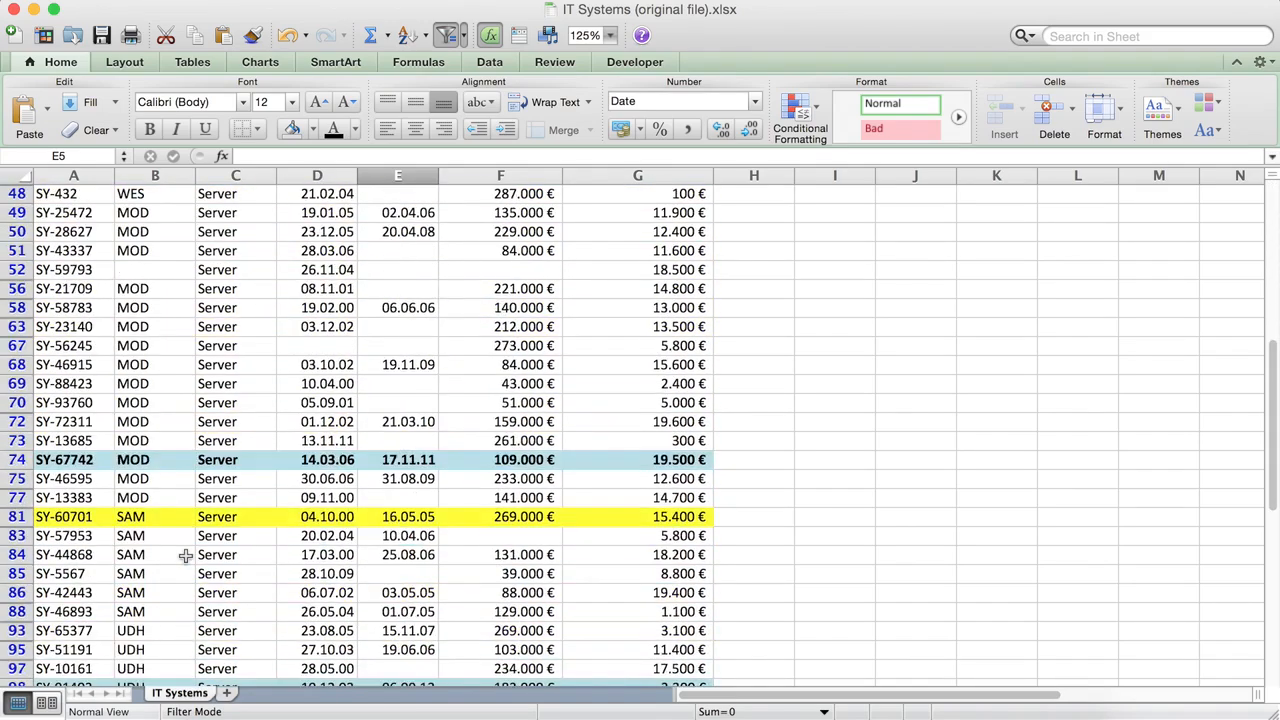
pyautogui.scroll(1, 186, 555)
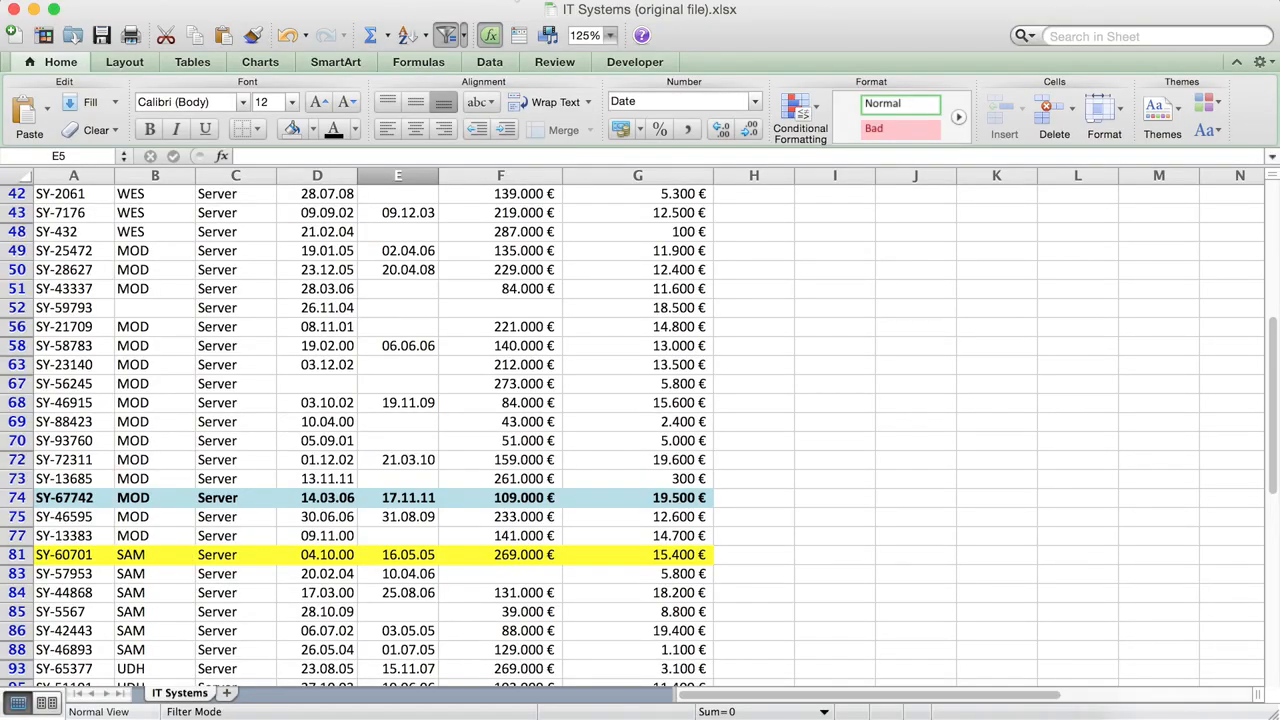
# - Return to IT Systems - 2014-11-26.xlsx and give the System ID column from A4 to A100 a light green fill
pyautogui.click(490, 2)
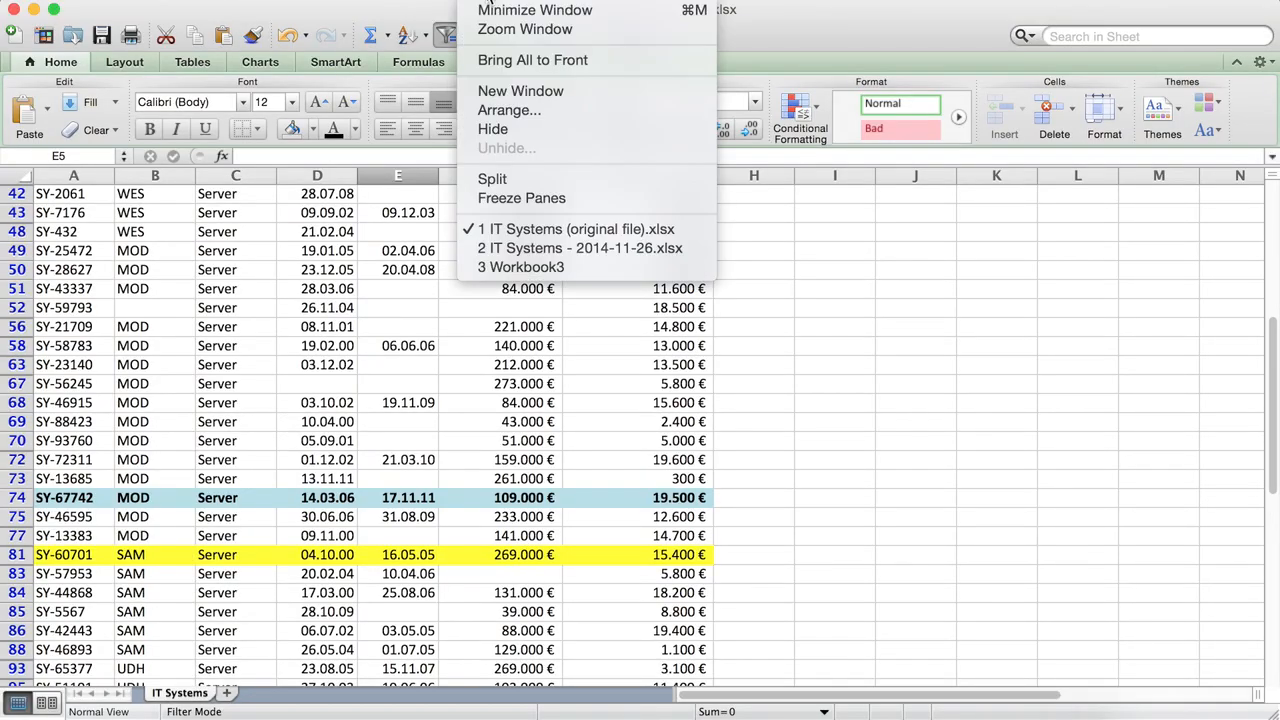
pyautogui.click(521, 248)
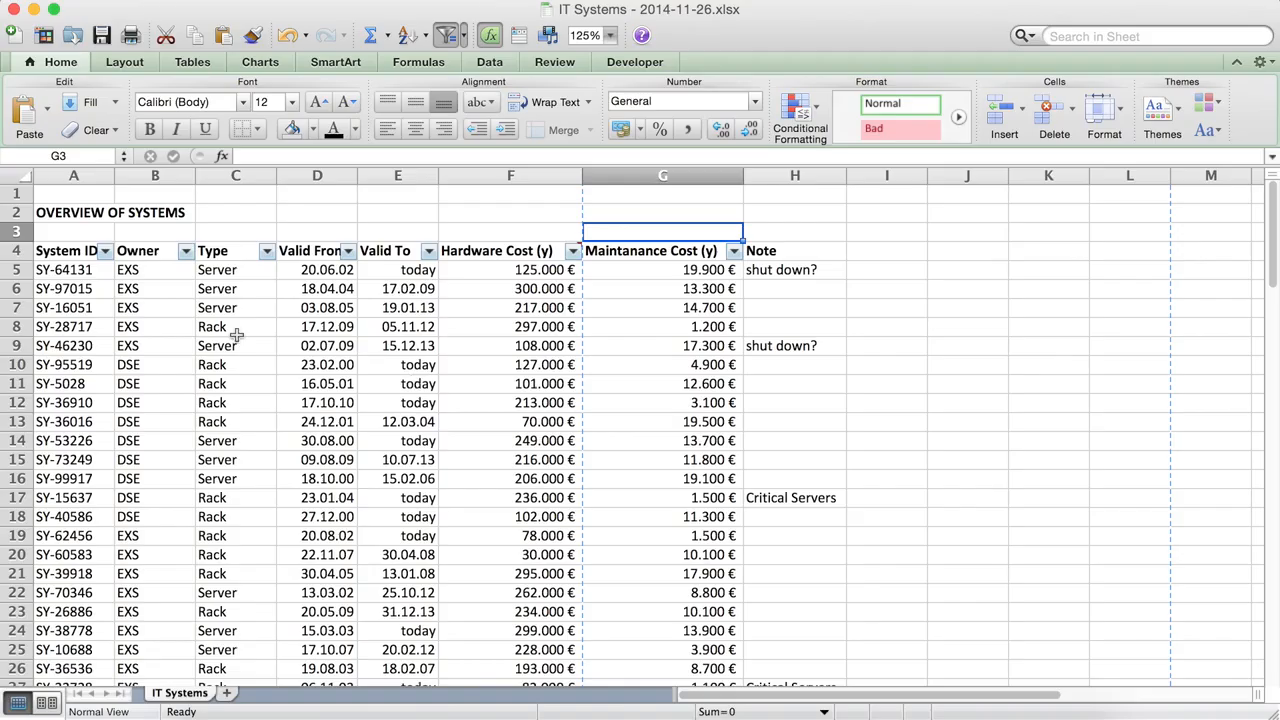
pyautogui.click(83, 252)
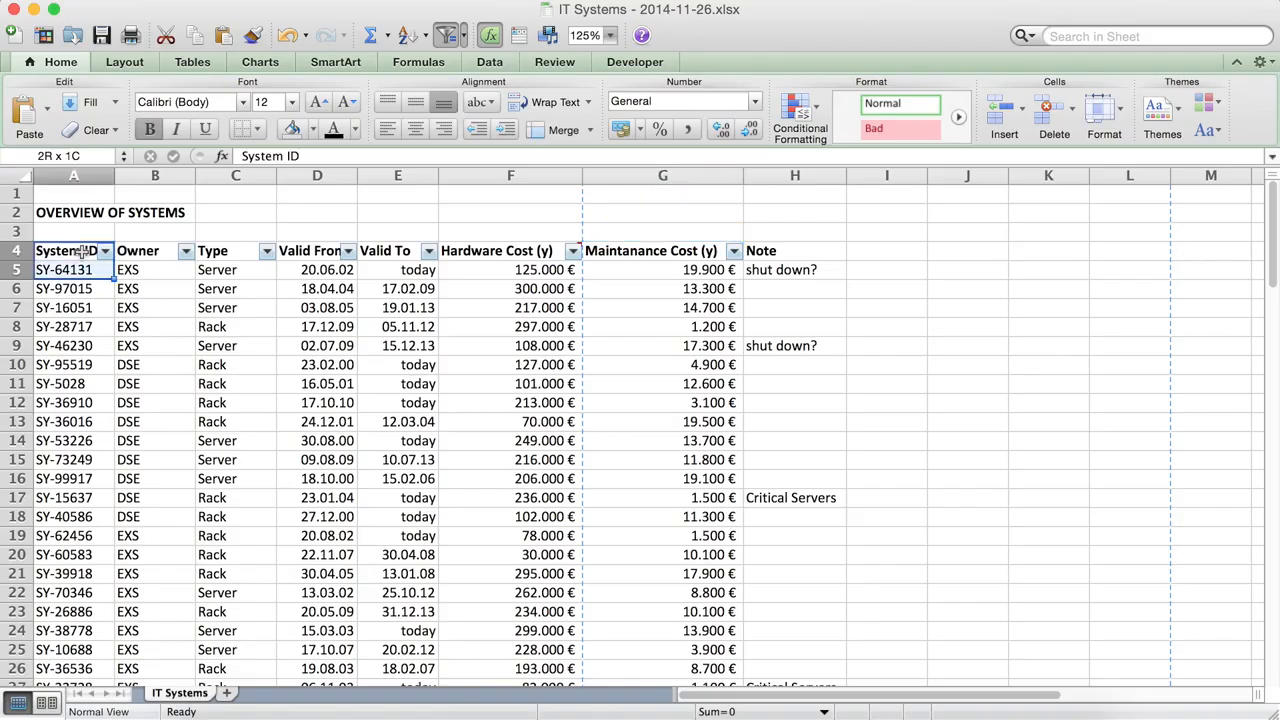
pyautogui.press('super+shift+Down')
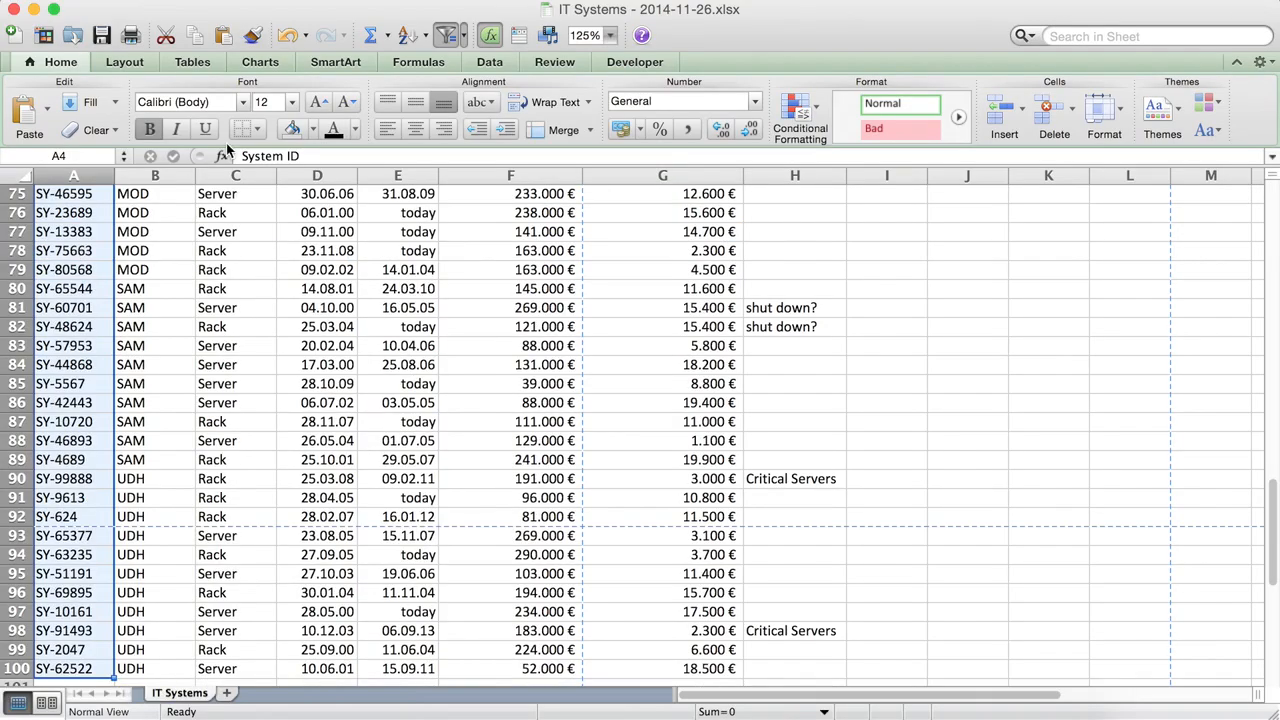
pyautogui.click(312, 129)
pyautogui.click(373, 205)
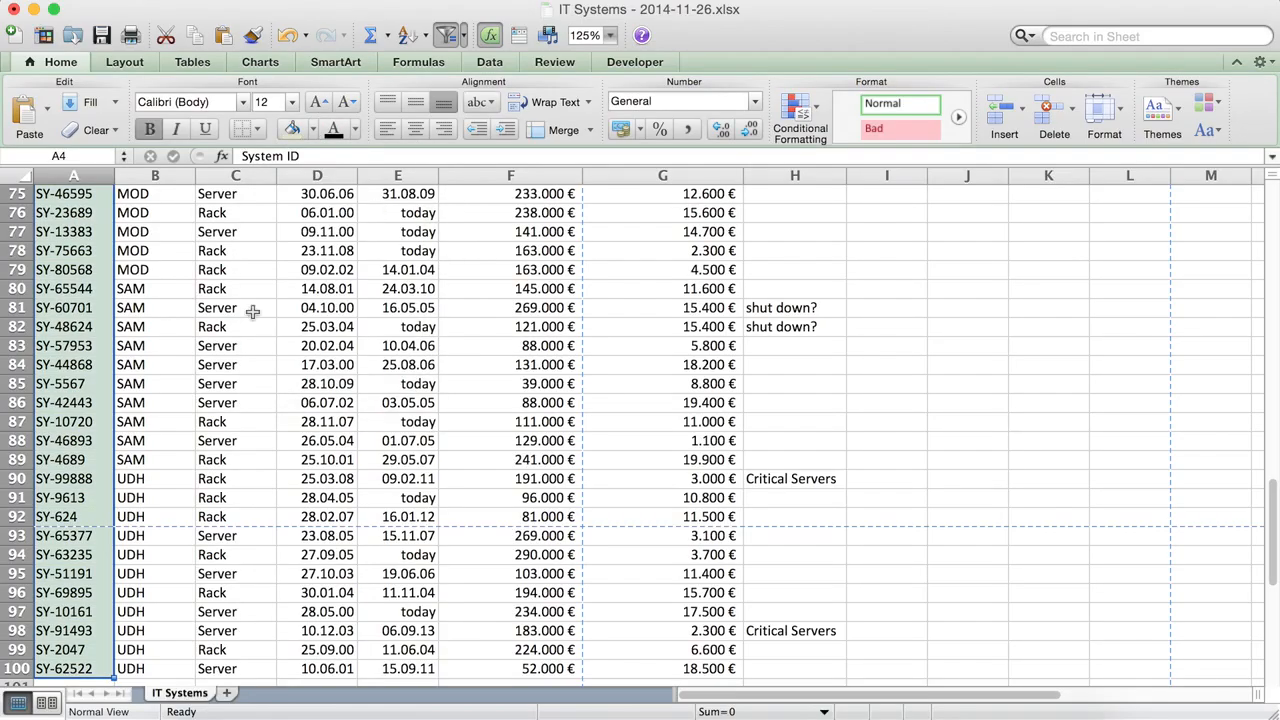
# - Give the Owner to Maintanance Cost columns a light blue fill across B4:G34
pyautogui.click(253, 309)
pyautogui.press('super+Up')
pyautogui.press('super+Up')
pyautogui.press('super+Up')
pyautogui.press('super+Up')
pyautogui.press('Down')
pyautogui.press('Down')
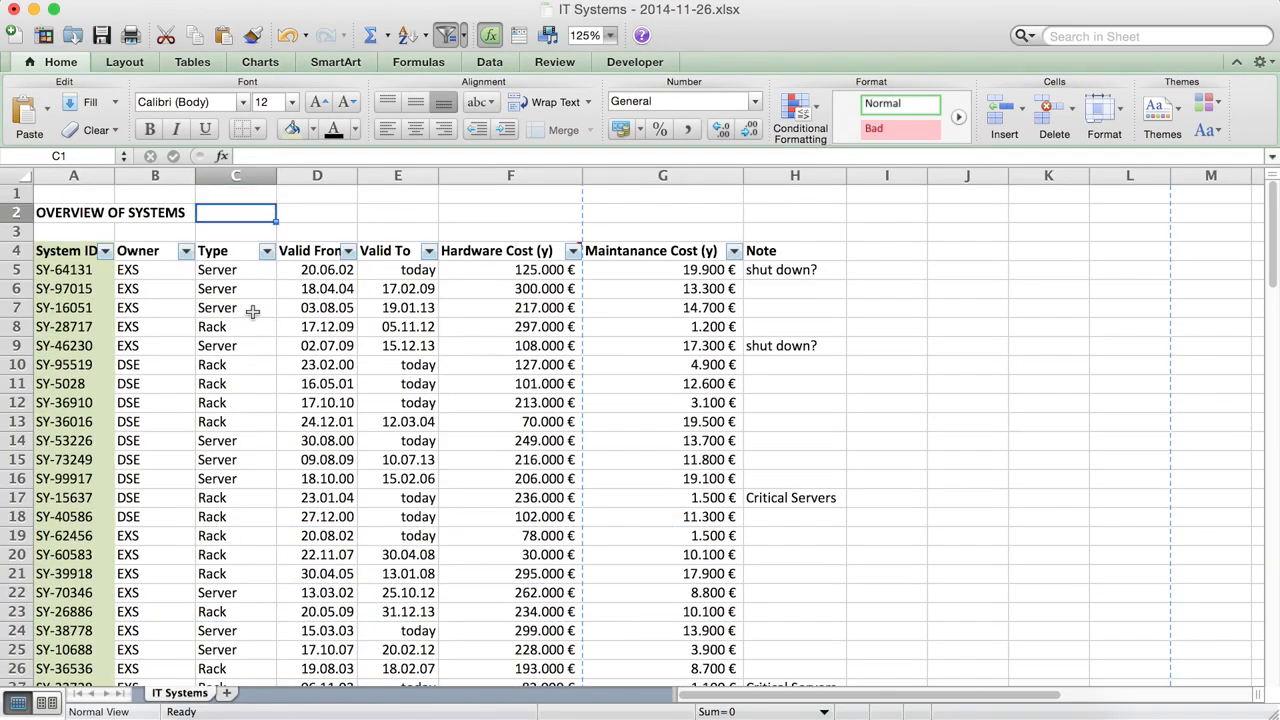
pyautogui.press('Left')
pyautogui.press('Down')
pyautogui.hotkey('shift', 'Right')
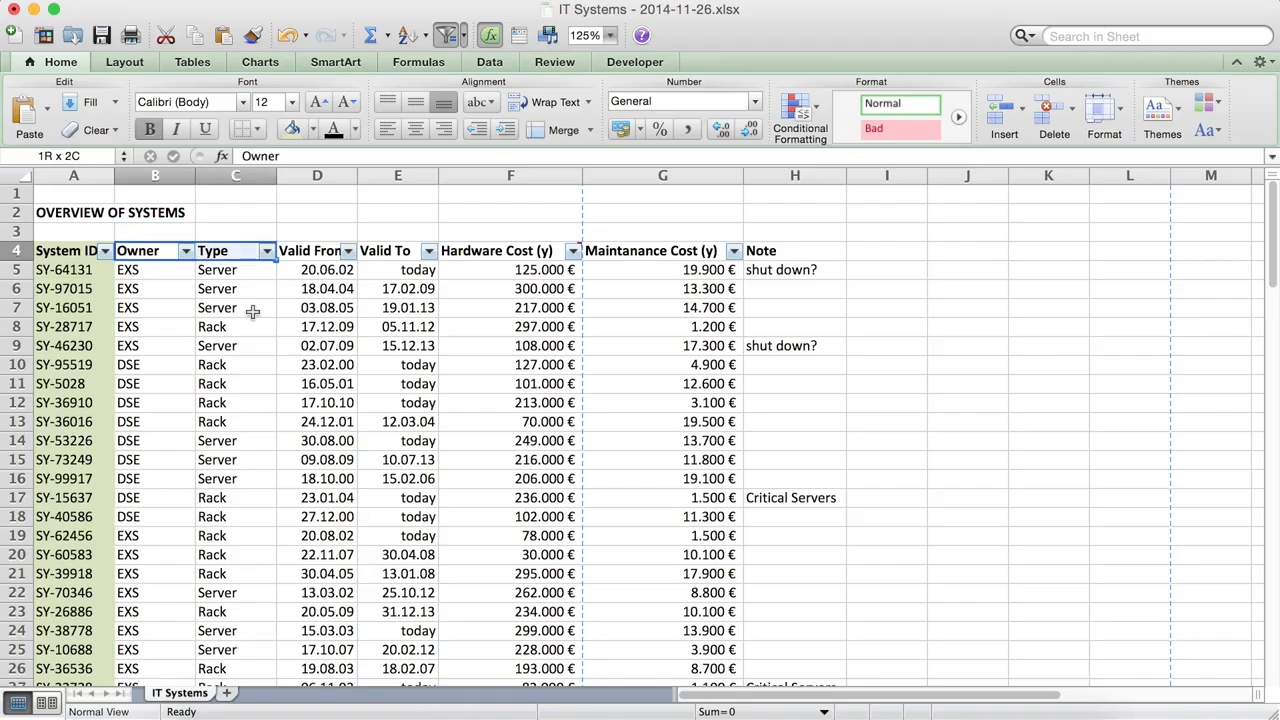
pyautogui.hotkey('shift', 'Right')
pyautogui.hotkey('shift', 'Right')
pyautogui.hotkey('shift', 'Right')
pyautogui.hotkey('shift', 'Right')
pyautogui.hotkey('shift', 'pagedown')
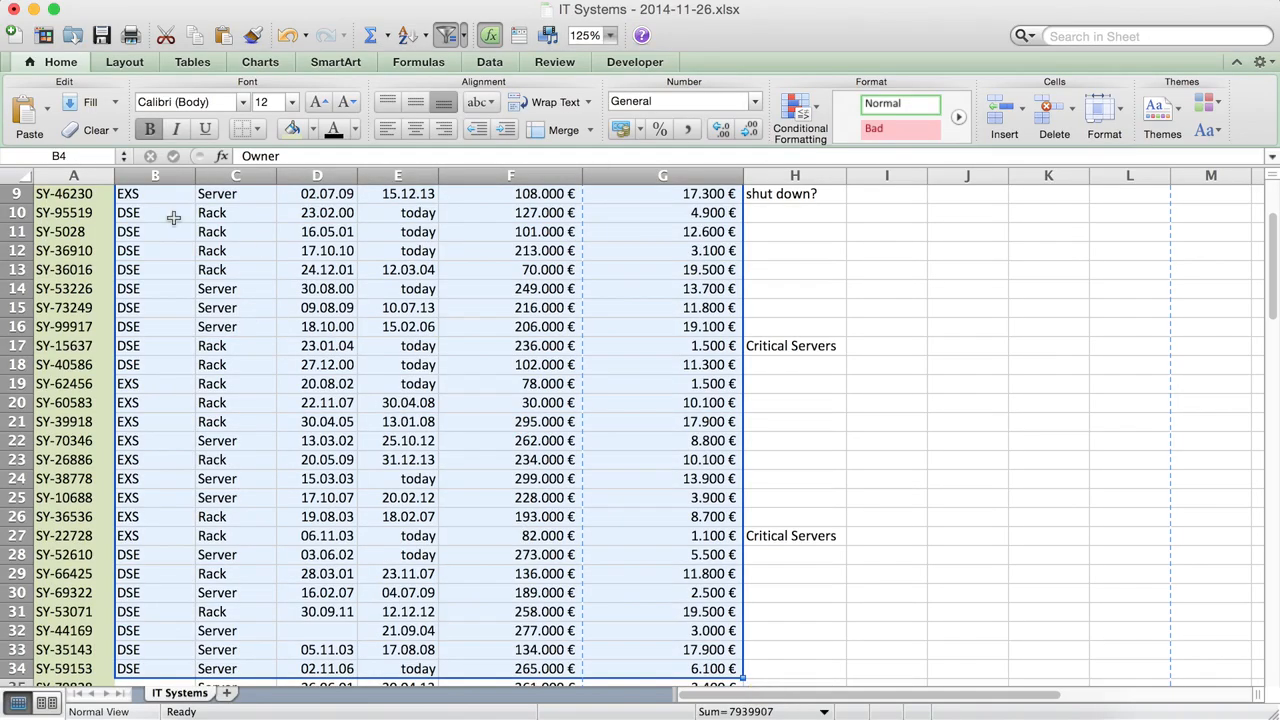
pyautogui.click(310, 138)
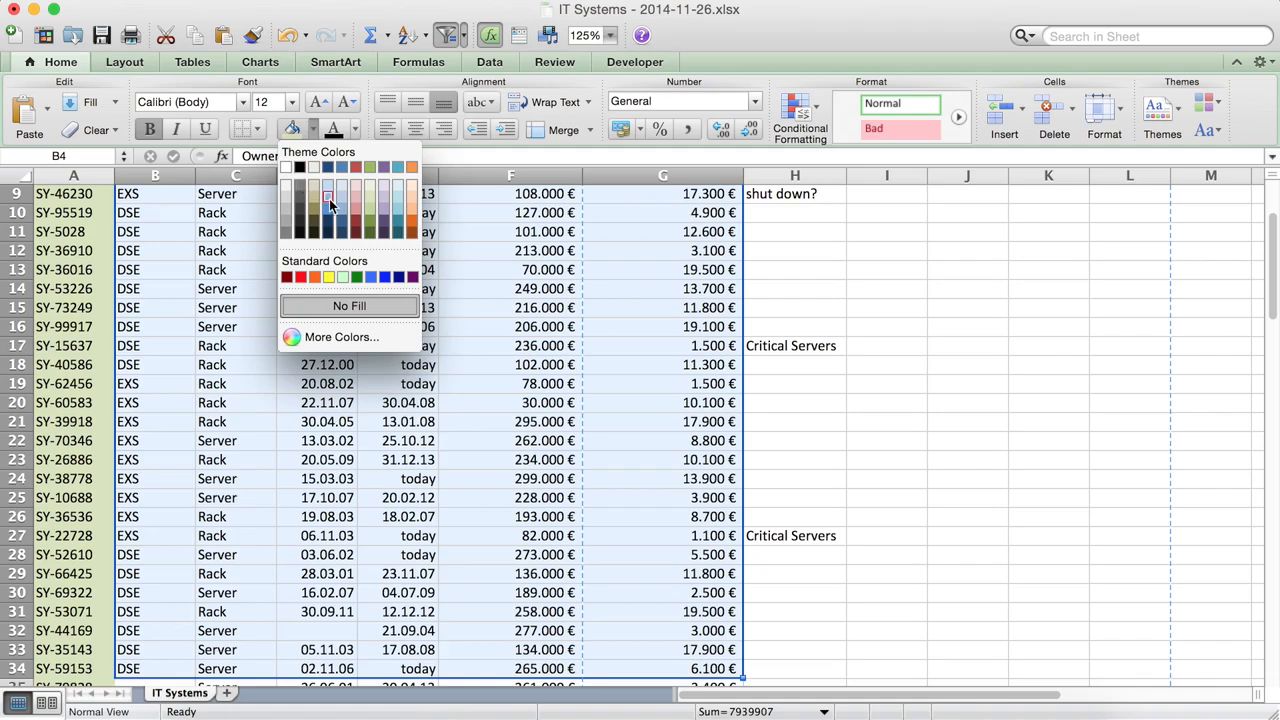
pyautogui.click(398, 193)
pyautogui.click(378, 271)
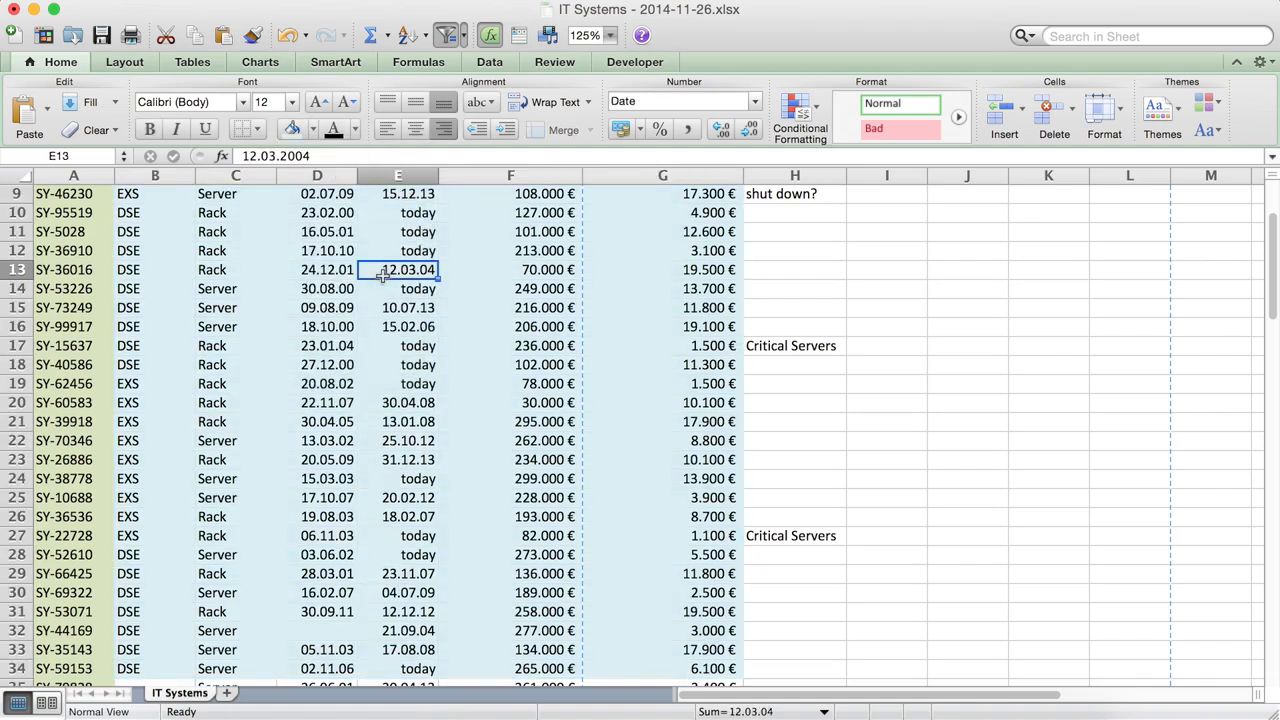
# - Apply the light blue fill and all borders to the whole table from A4 to G100
pyautogui.press('super+Up')
pyautogui.click(73, 194)
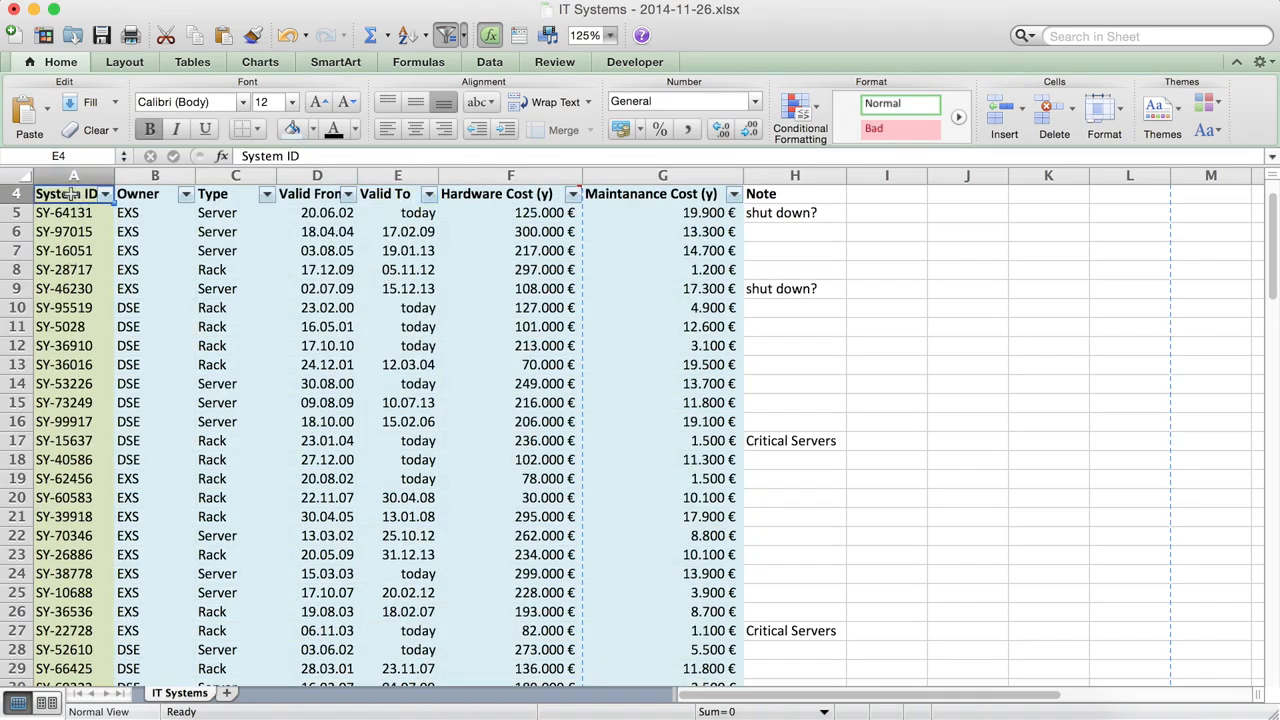
pyautogui.press('super+shift+Down')
pyautogui.hotkey('shift', 'Right')
pyautogui.hotkey('shift', 'Right')
pyautogui.hotkey('shift', 'Right')
pyautogui.hotkey('shift', 'Right')
pyautogui.hotkey('shift', 'Right')
pyautogui.hotkey('shift', 'Right')
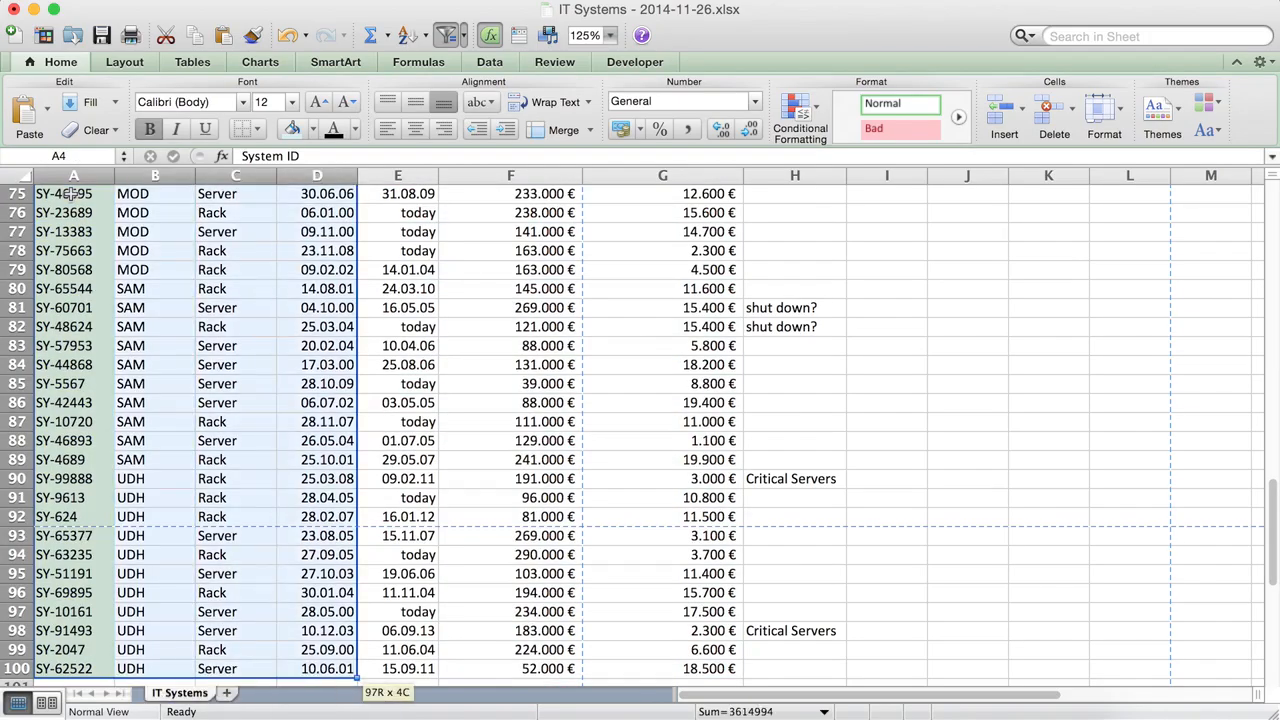
pyautogui.click(293, 128)
pyautogui.click(257, 130)
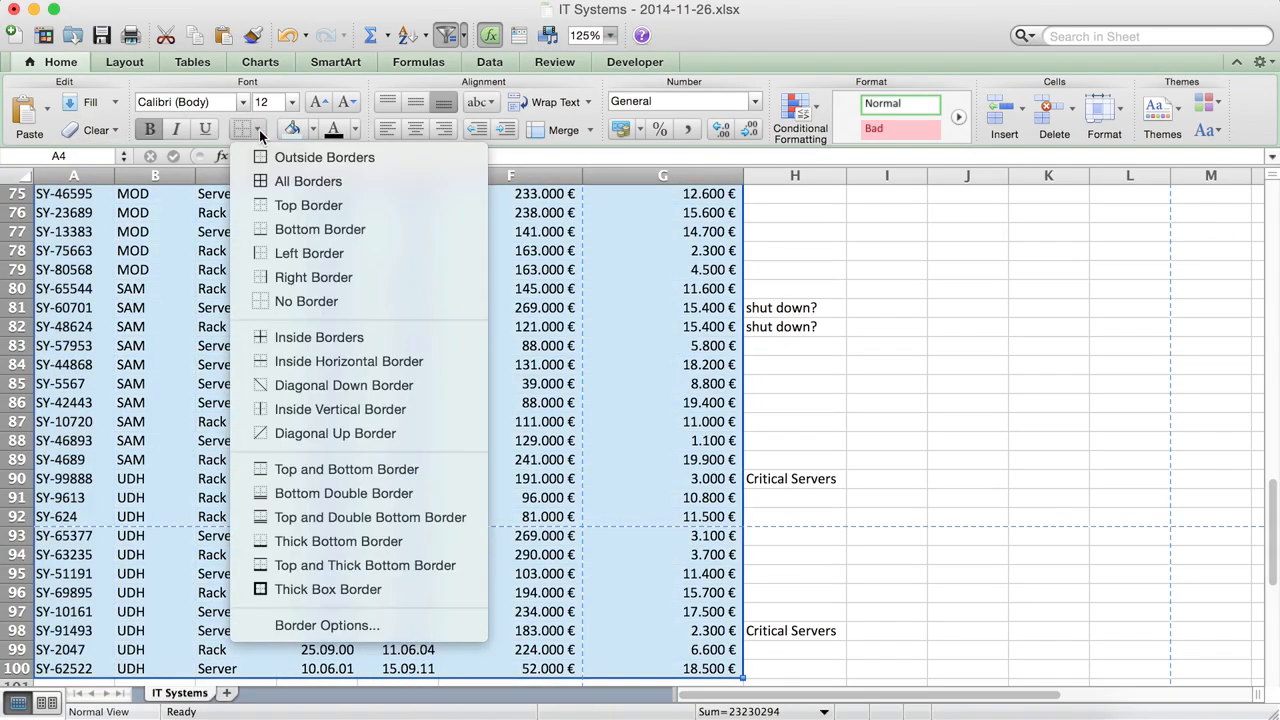
pyautogui.click(276, 186)
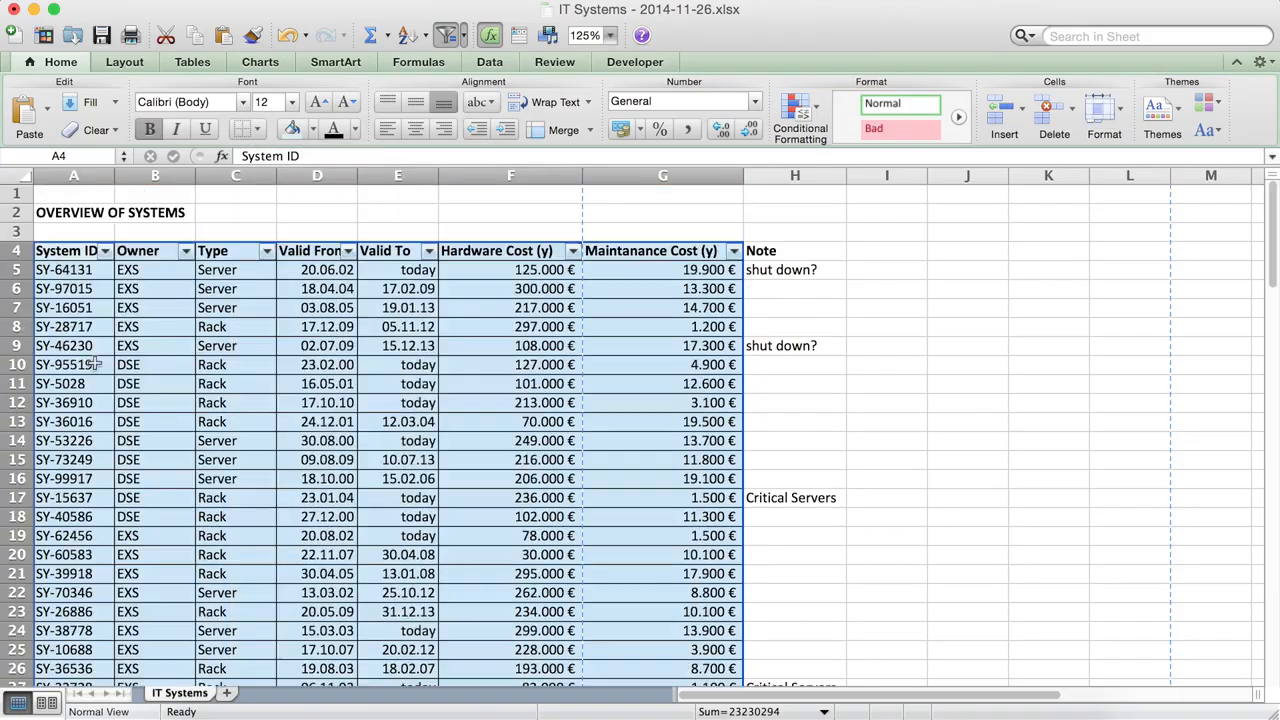
# - Fill the System ID column from A4 to A100 with the dark green Accent 3, Darker 25%
pyautogui.click(80, 251)
pyautogui.scroll(-20, 80, 251)
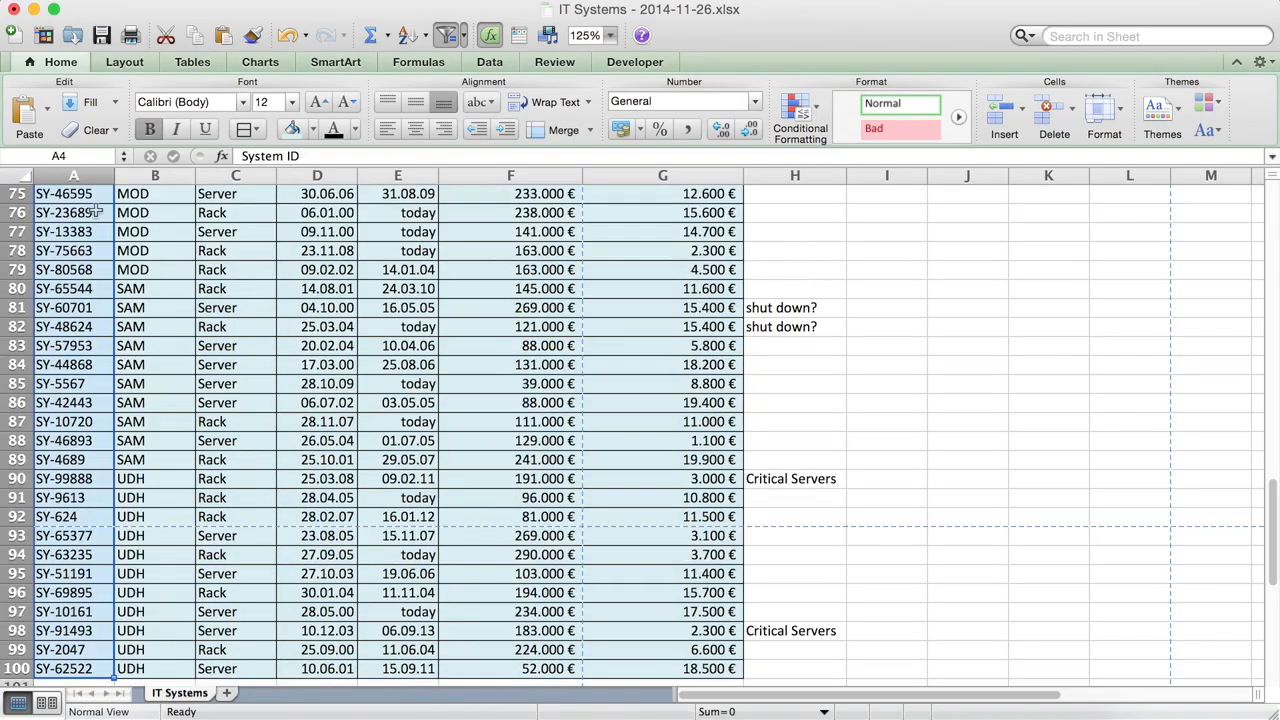
pyautogui.click(312, 130)
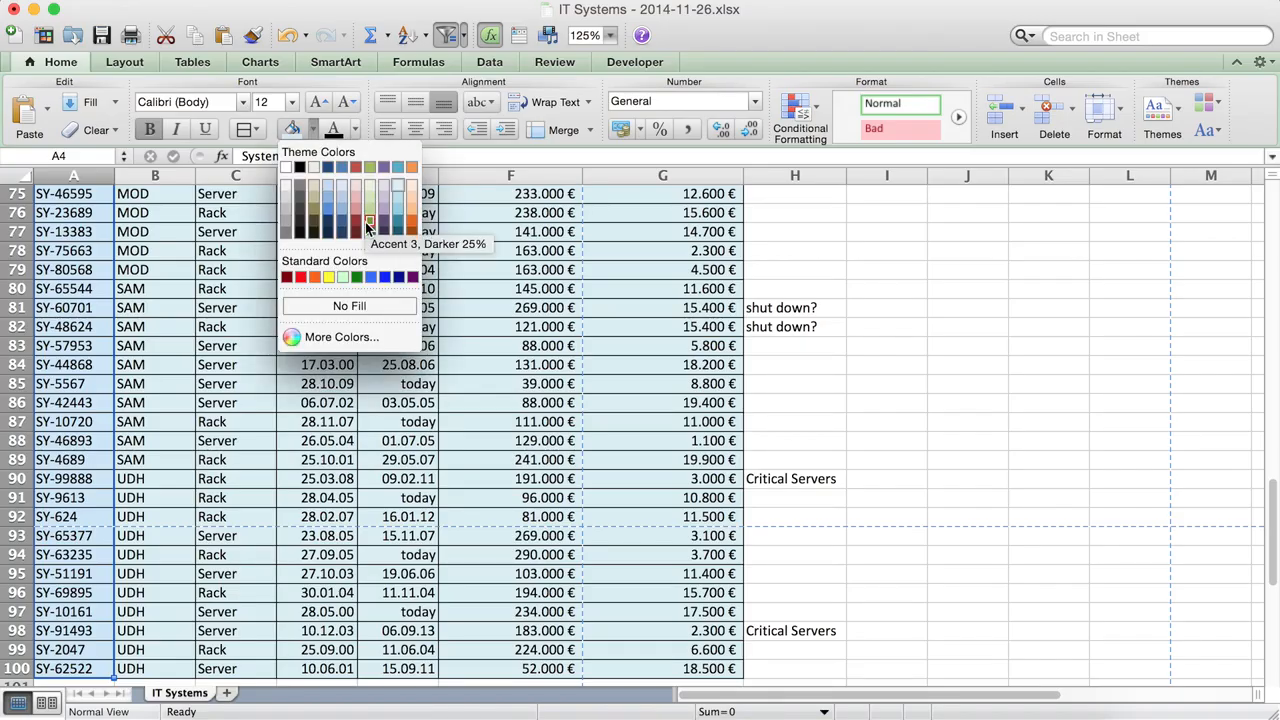
pyautogui.click(368, 226)
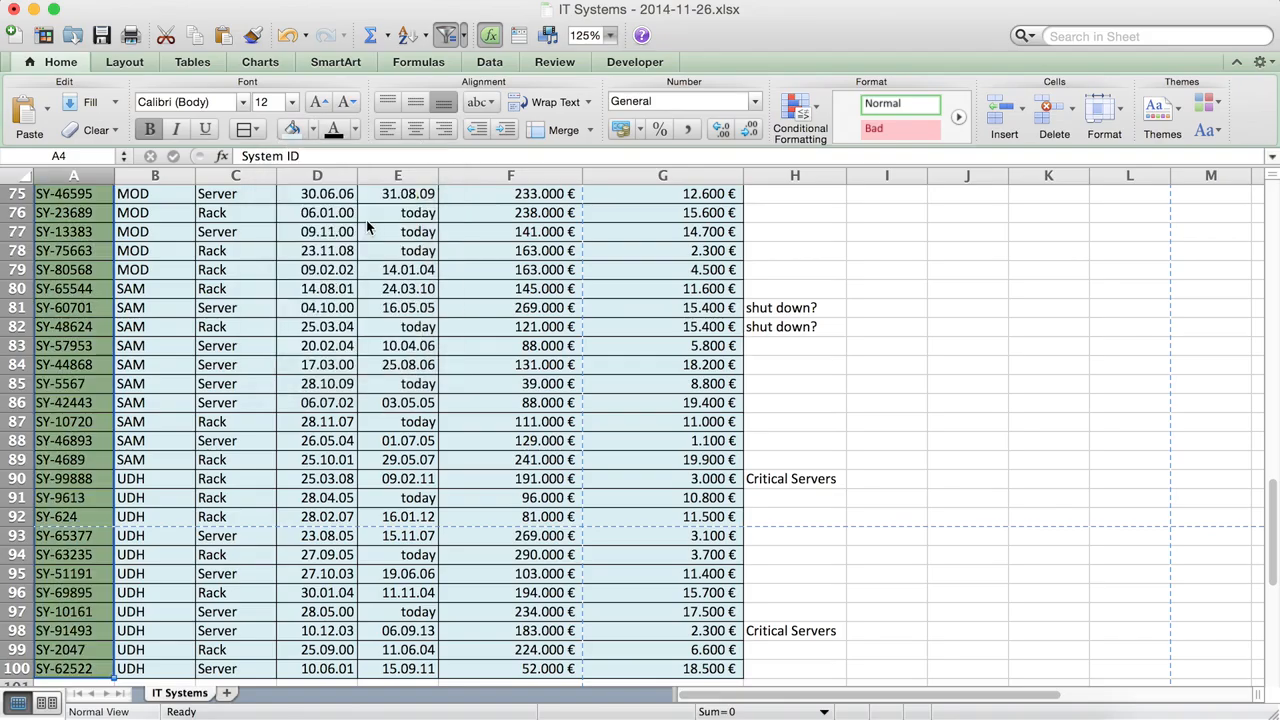
# - Recolour the System ID column from A4 to A100 with a light green fill
pyautogui.click(294, 305)
pyautogui.press('super+Up')
pyautogui.press('Left')
pyautogui.press('Left')
pyautogui.press('Left')
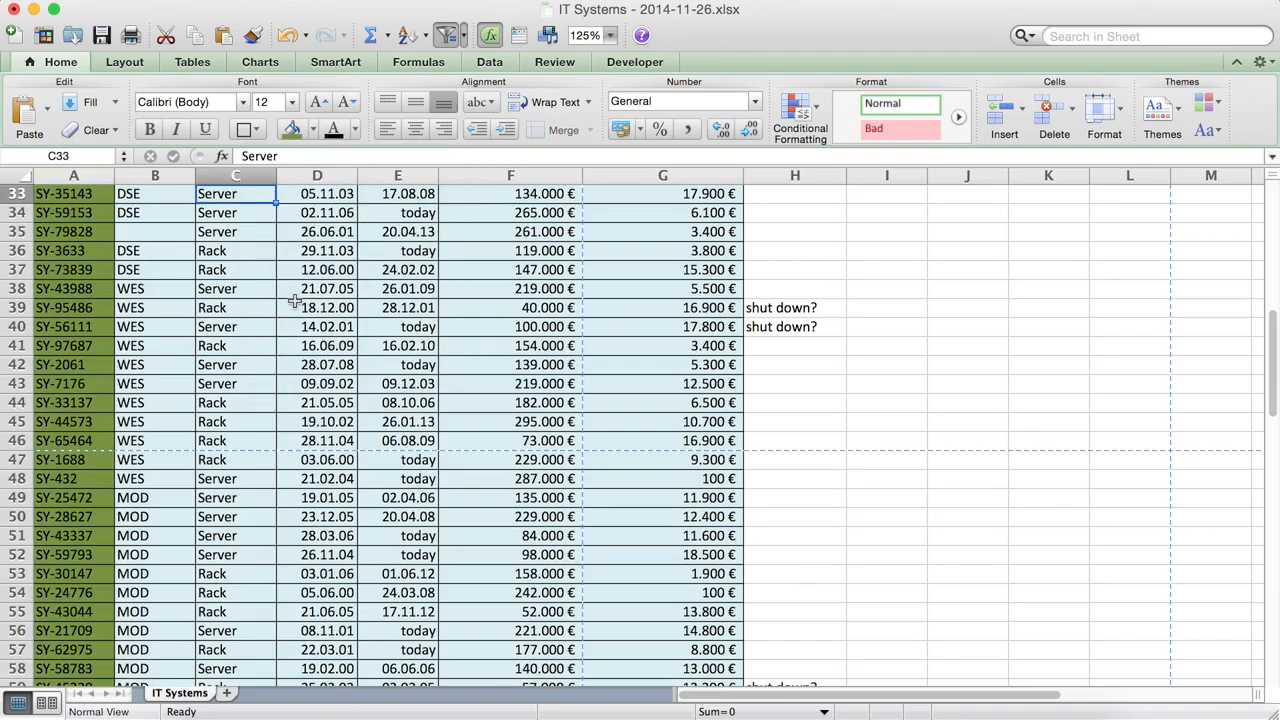
pyautogui.press('super+Up')
pyautogui.press('Up')
pyautogui.press('Down')
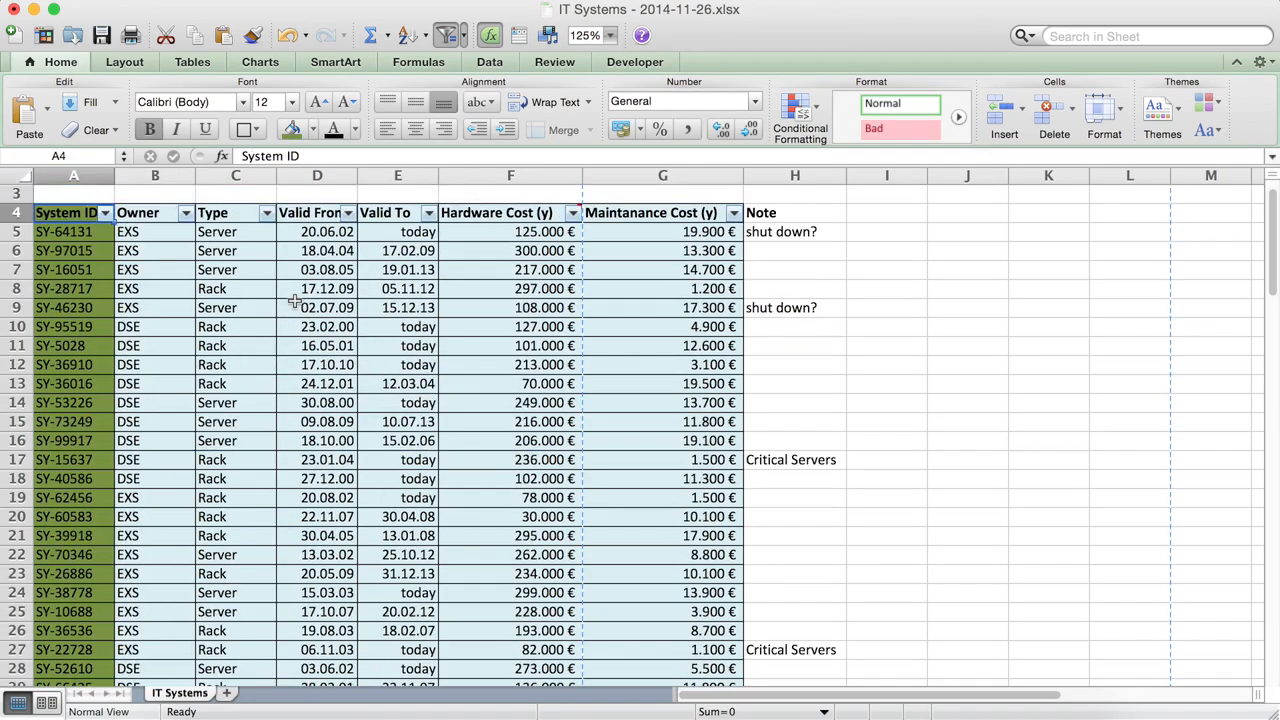
pyautogui.hotkey('shift', 'Down')
pyautogui.hotkey('shift', 'Down')
pyautogui.press('shift+super+Down')
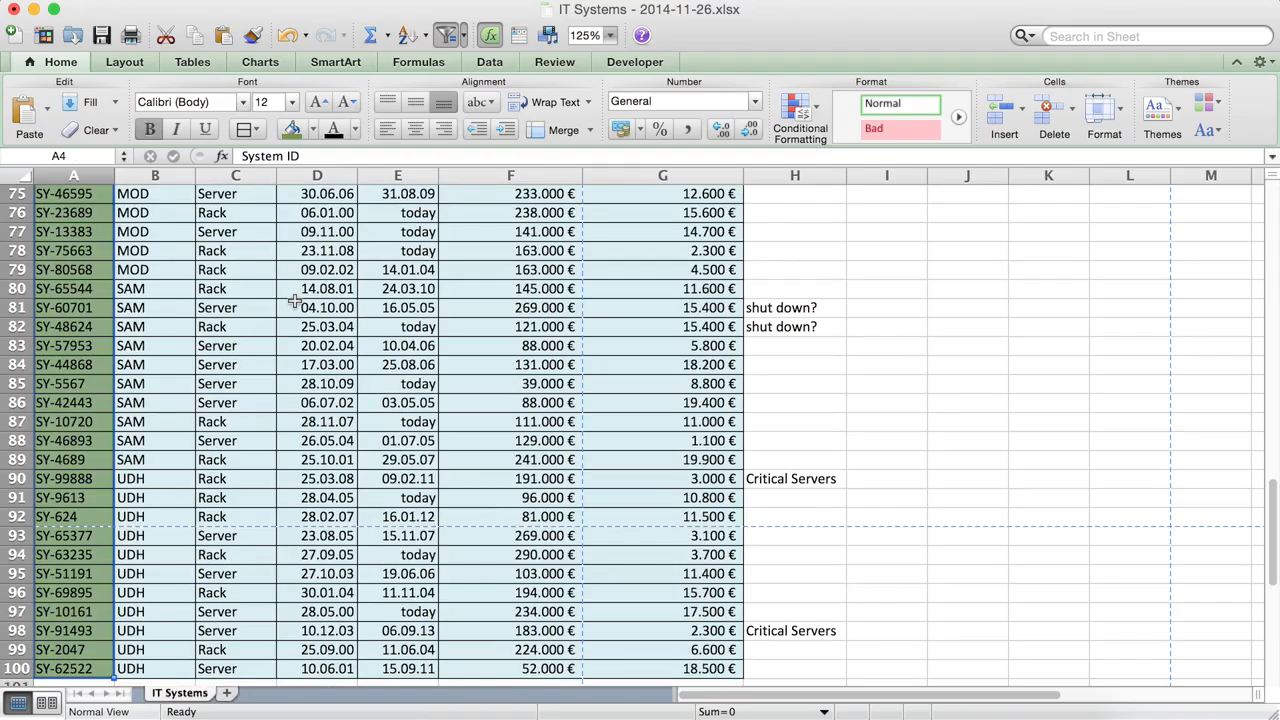
pyautogui.click(313, 129)
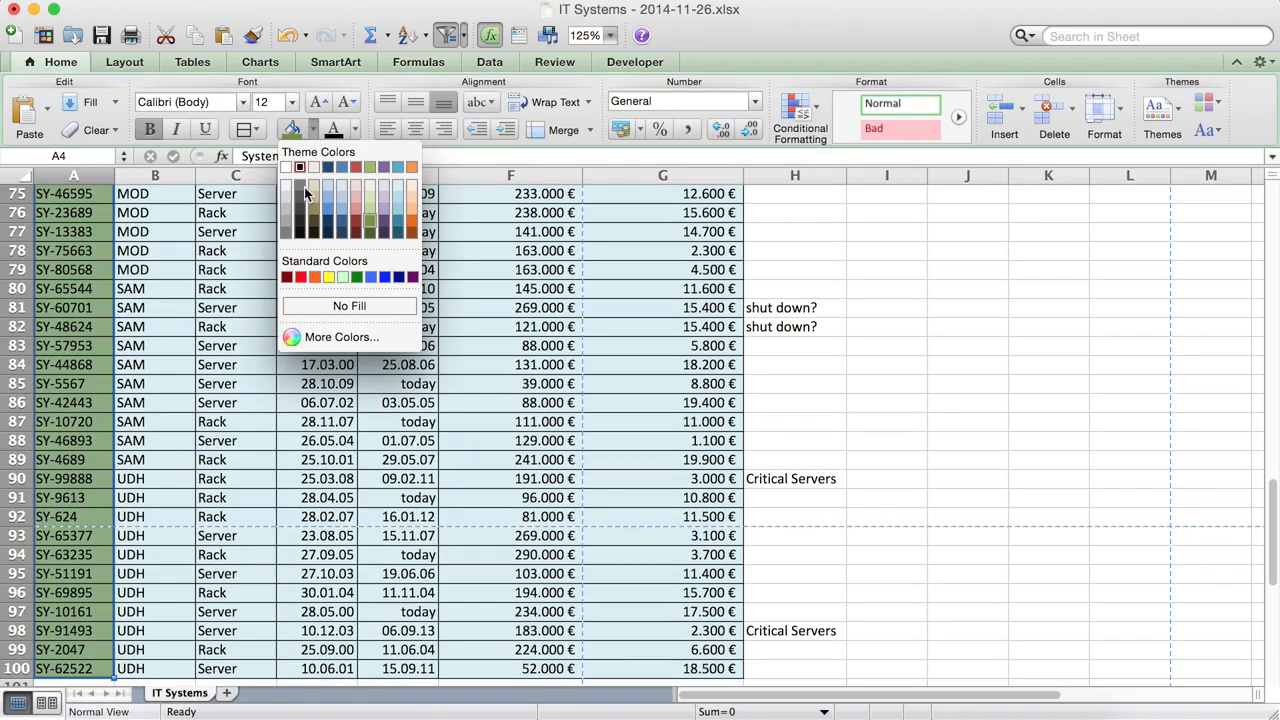
pyautogui.click(368, 218)
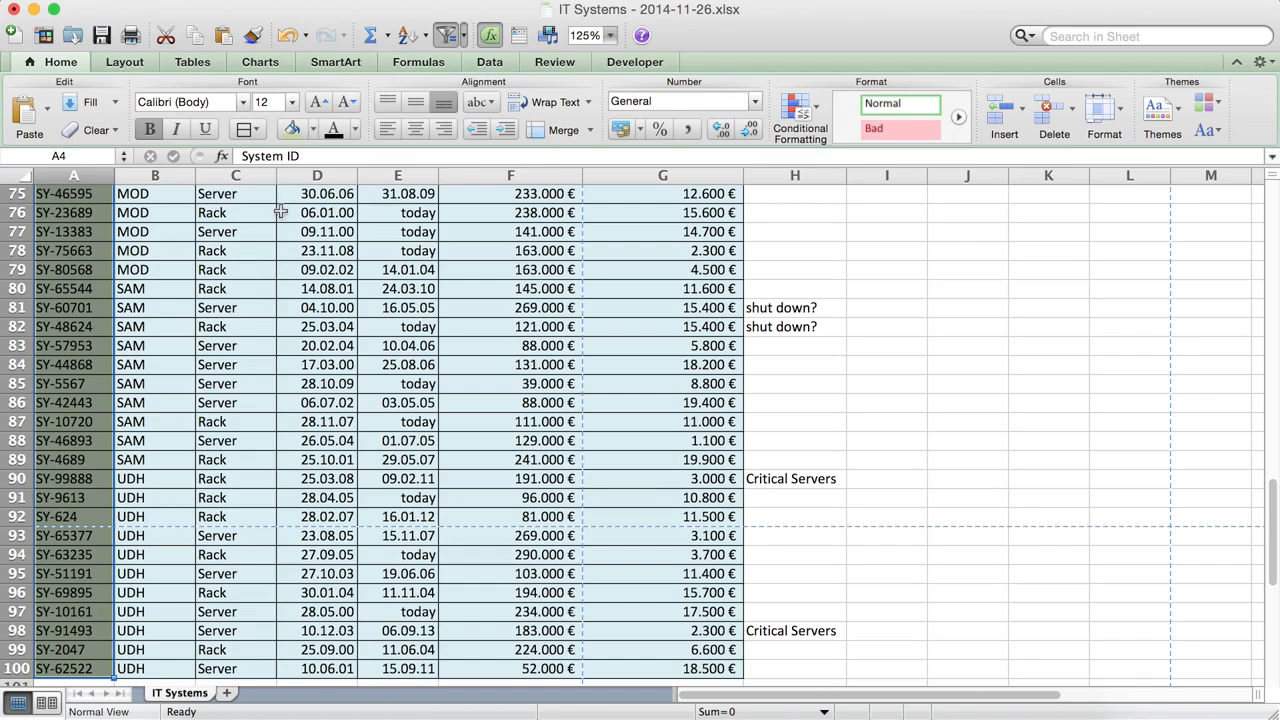
pyautogui.click(313, 129)
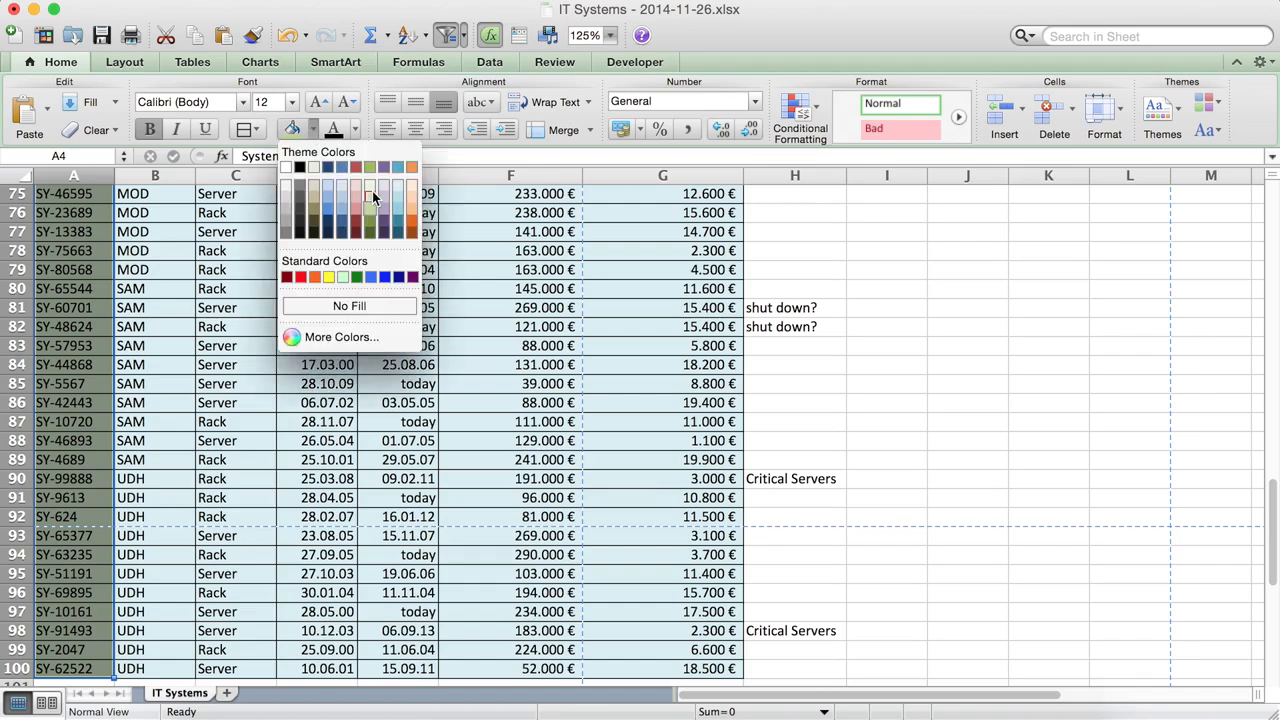
pyautogui.click(372, 197)
# - Hide the Note column H and auto-fit the width of the System ID column
pyautogui.click(190, 297)
pyautogui.press('Up')
pyautogui.press('Up')
pyautogui.press('Up')
pyautogui.press('Up')
pyautogui.press('Up')
pyautogui.press('Up')
pyautogui.press('Up')
pyautogui.press('Up')
pyautogui.press('Up')
pyautogui.press('Up')
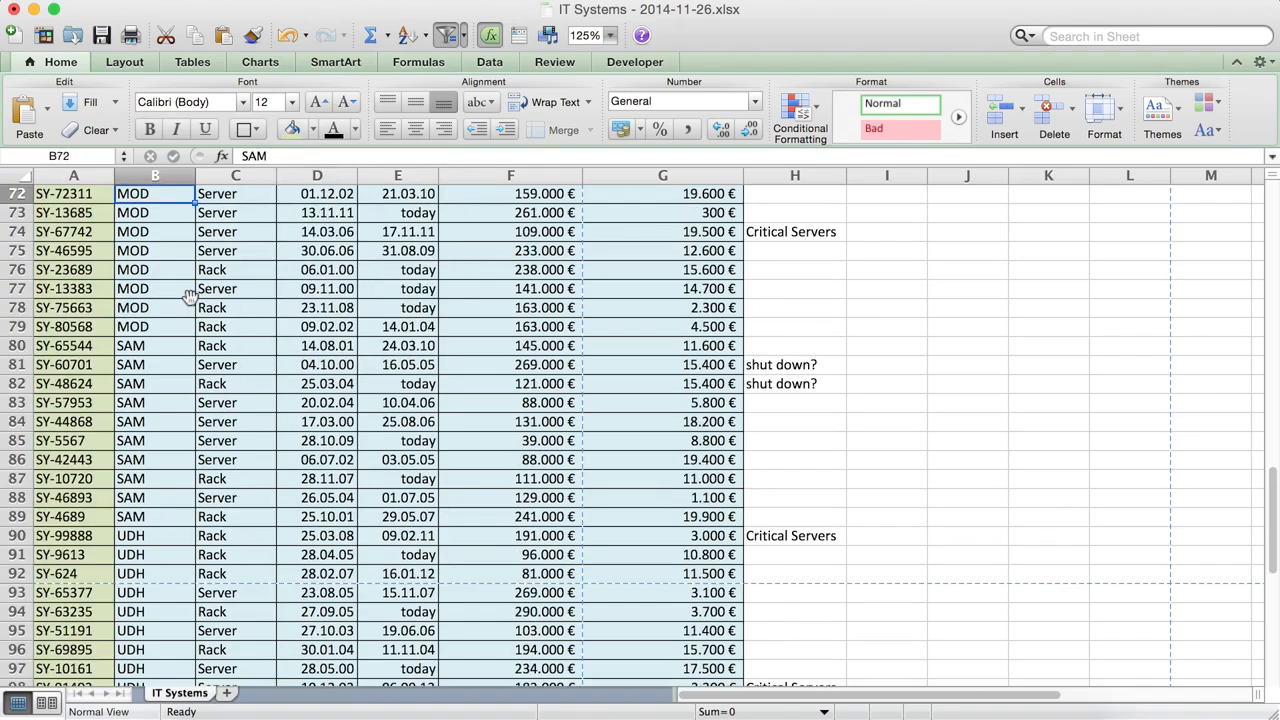
pyautogui.press('Up')
pyautogui.press('Up')
pyautogui.press('Up')
pyautogui.press('Up')
pyautogui.press('Up')
pyautogui.press('Up')
pyautogui.press('Up')
pyautogui.press('Up')
pyautogui.press('Up')
pyautogui.press('Up')
pyautogui.press('Up')
pyautogui.press('Up')
pyautogui.press('Up')
pyautogui.press('Up')
pyautogui.press('Up')
pyautogui.press('Up')
pyautogui.press('Up')
pyautogui.press('Up')
pyautogui.press('Up')
pyautogui.press('Up')
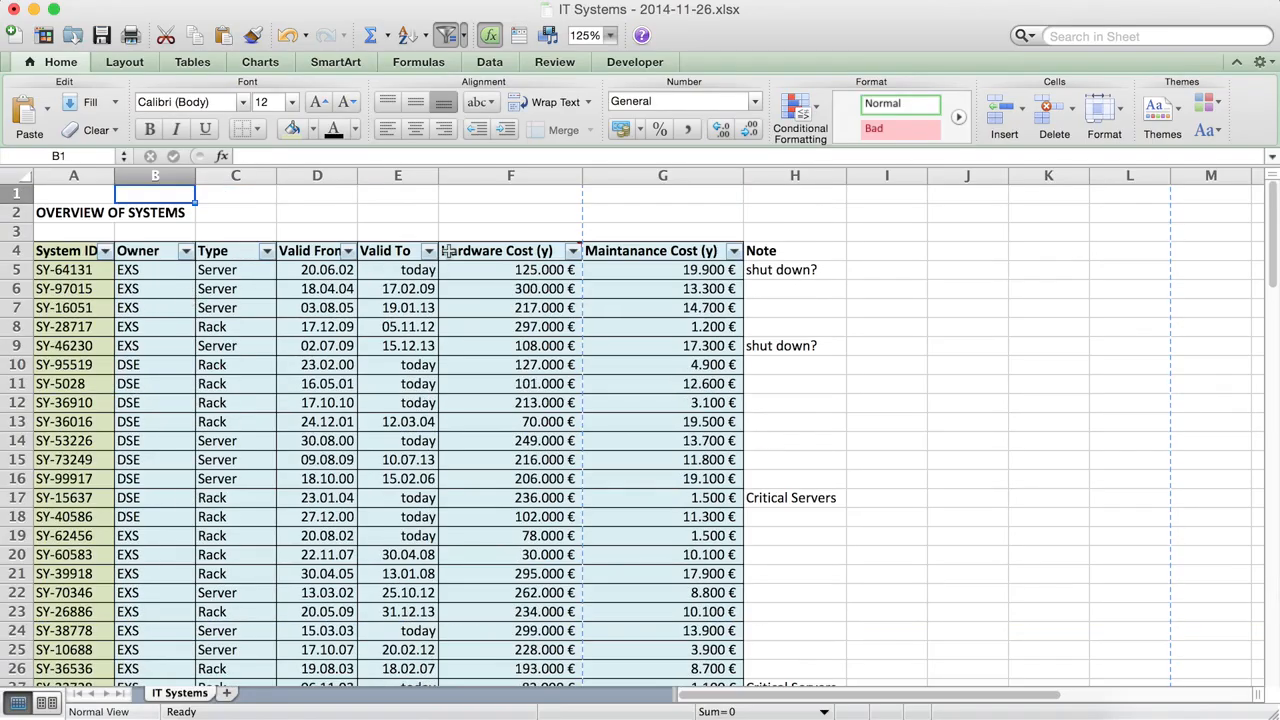
pyautogui.click(801, 175)
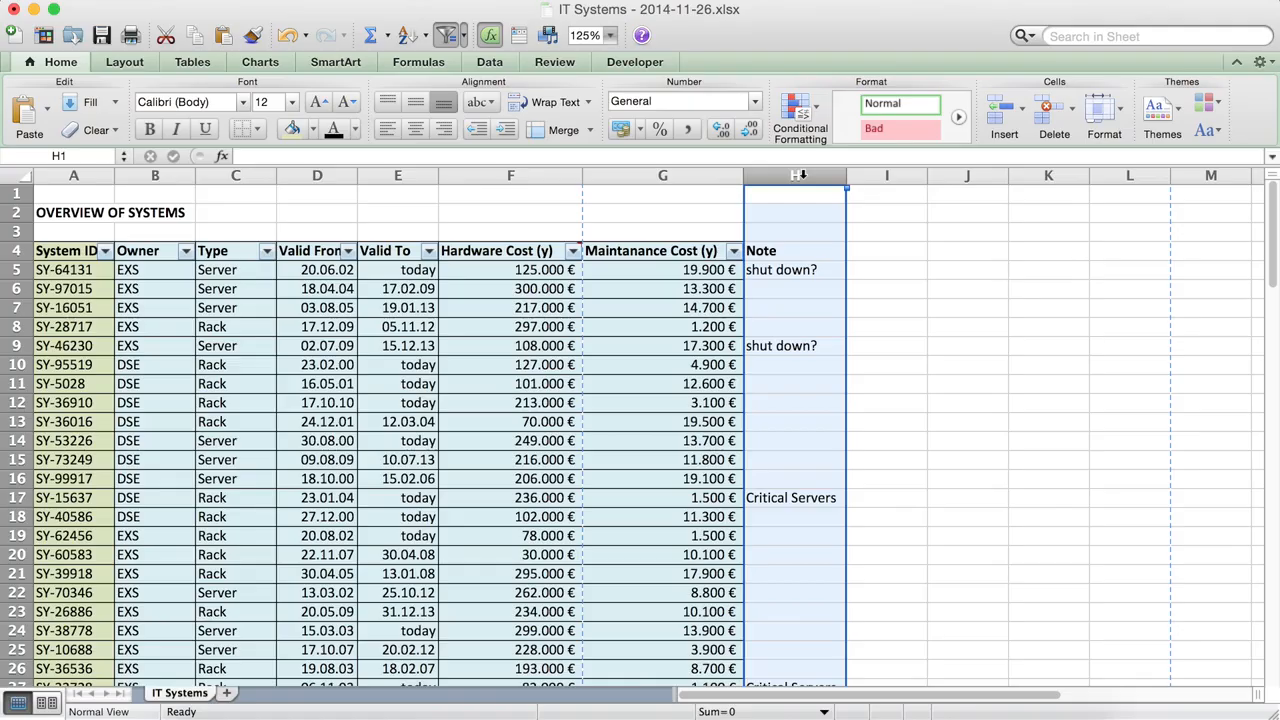
pyautogui.rightClick(811, 174)
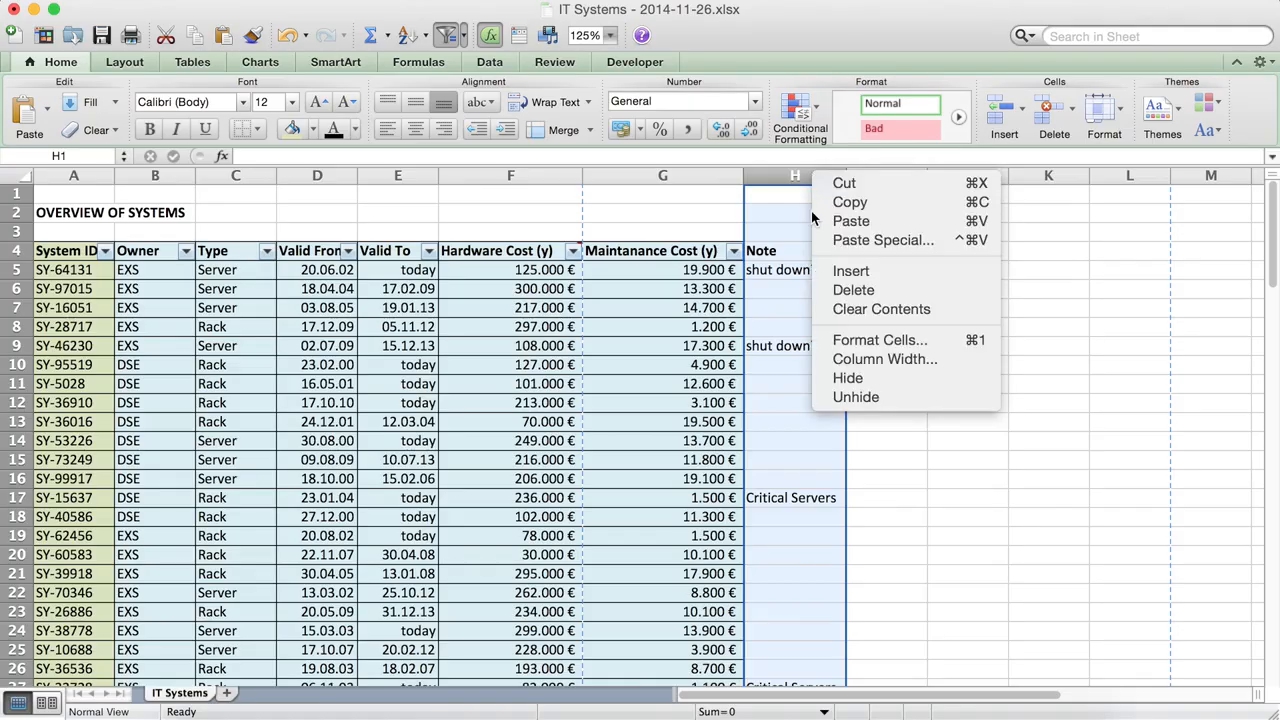
pyautogui.click(850, 379)
pyautogui.click(645, 213)
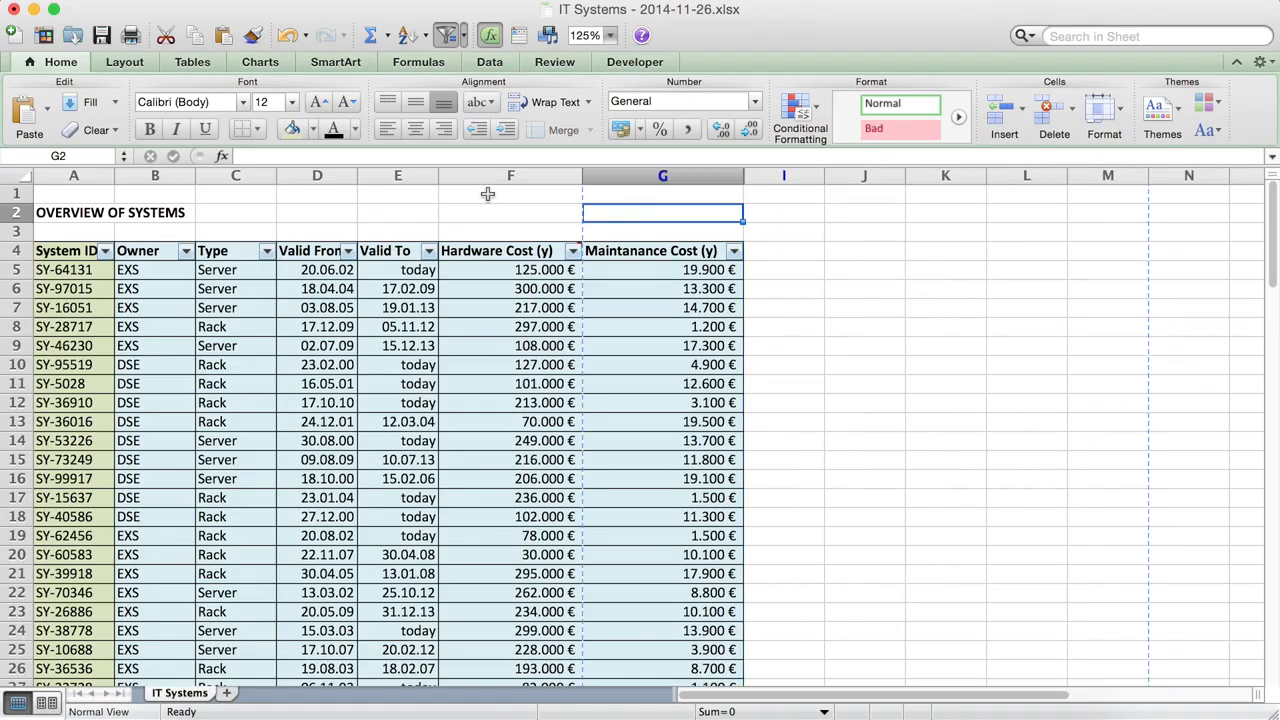
pyautogui.doubleClick(114, 175)
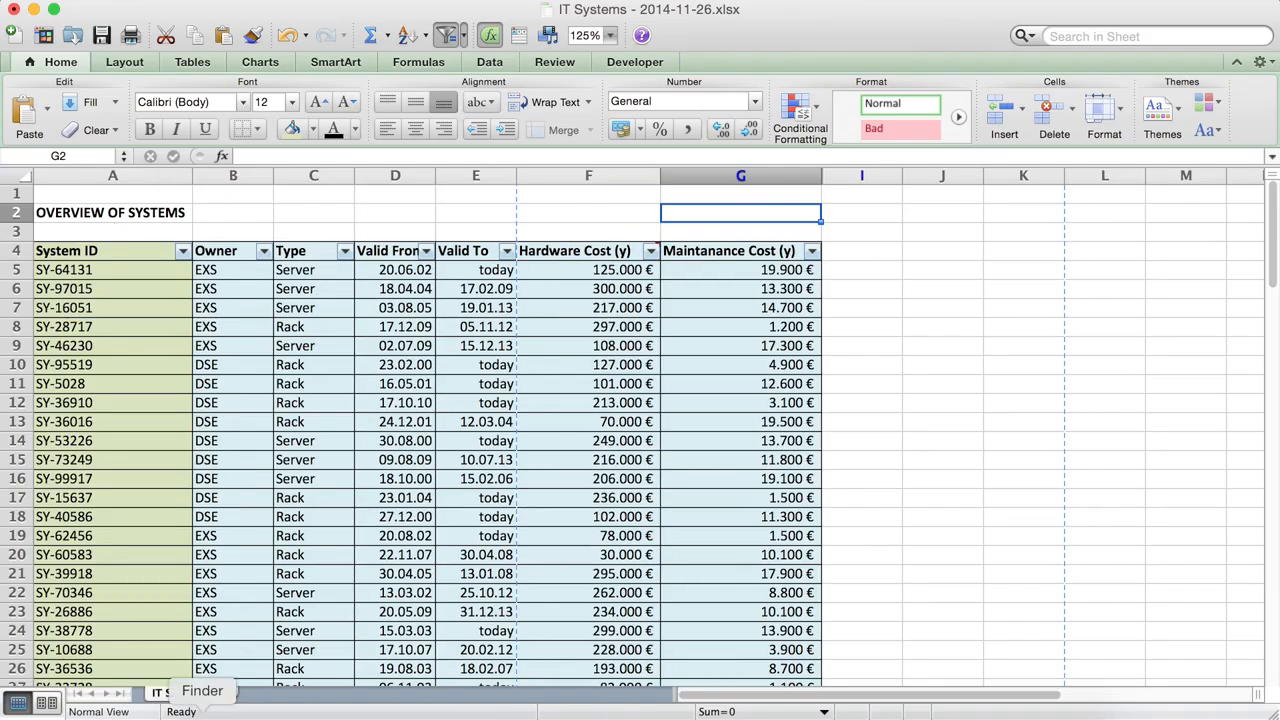
# - View the workbook IT Systems (original file).xlsx for comparison and return to IT Systems - 2014-11-26.xlsx
pyautogui.click(484, 0)
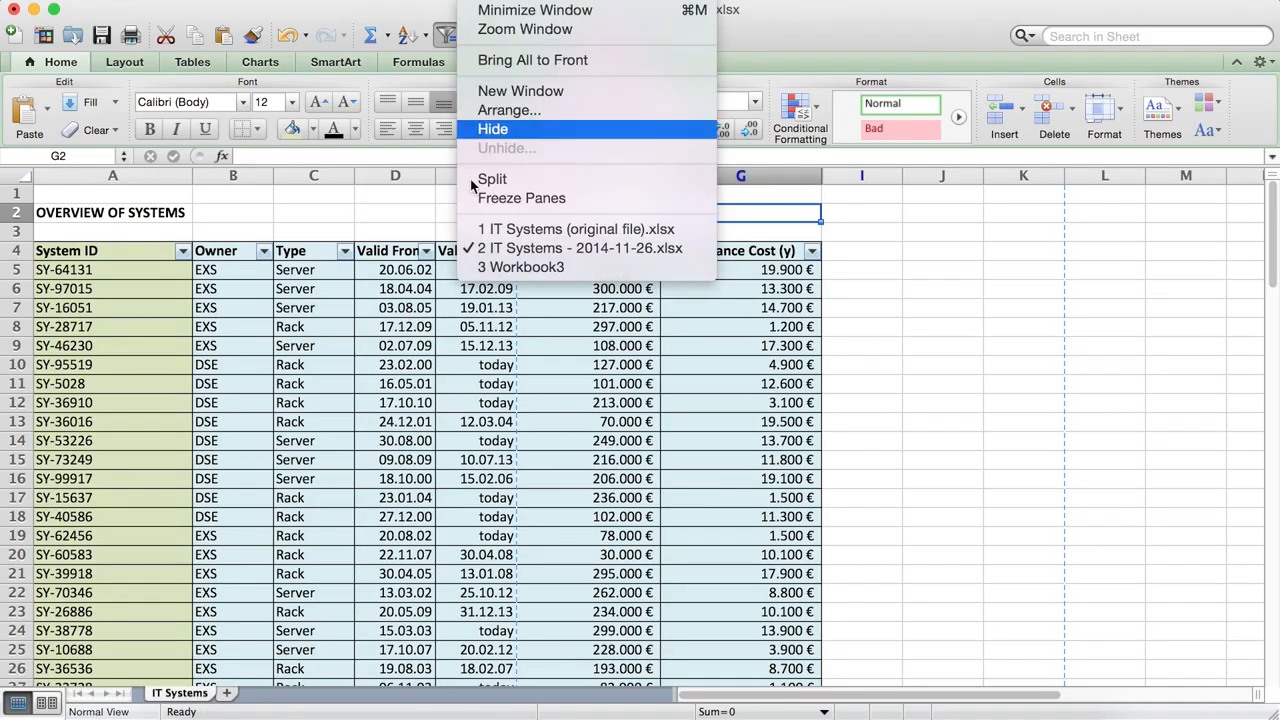
pyautogui.click(495, 230)
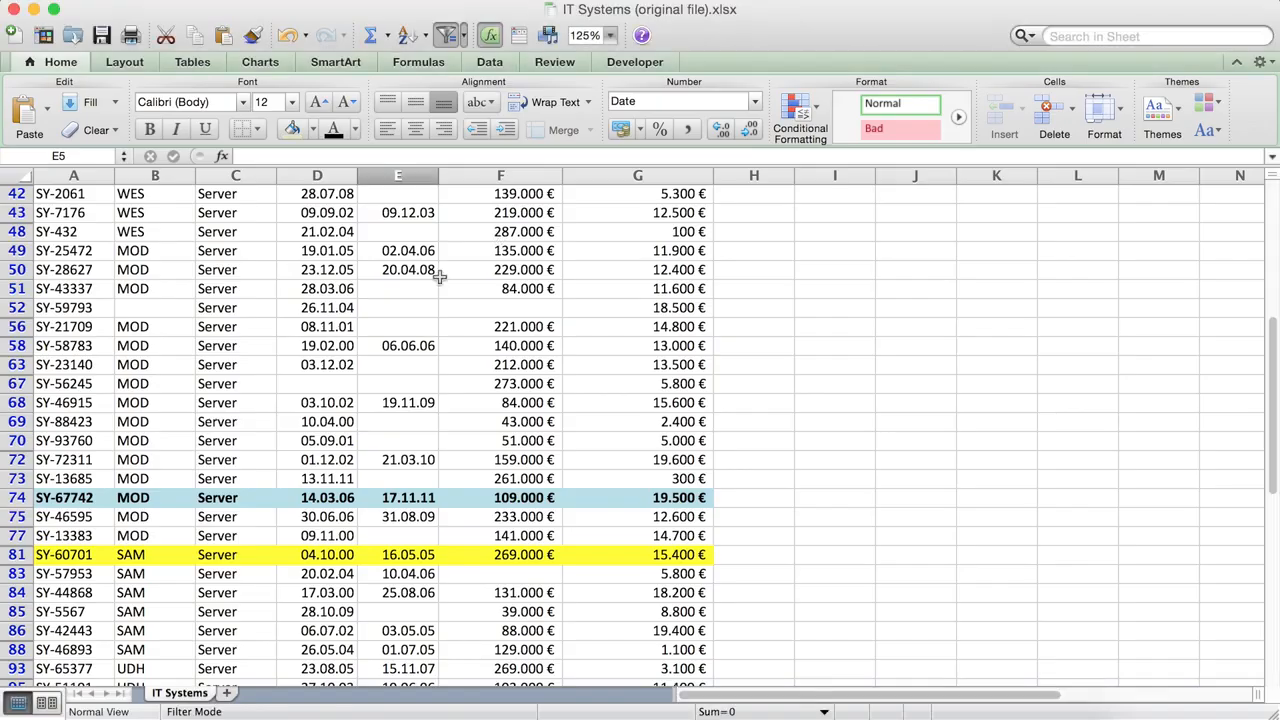
pyautogui.click(484, 0)
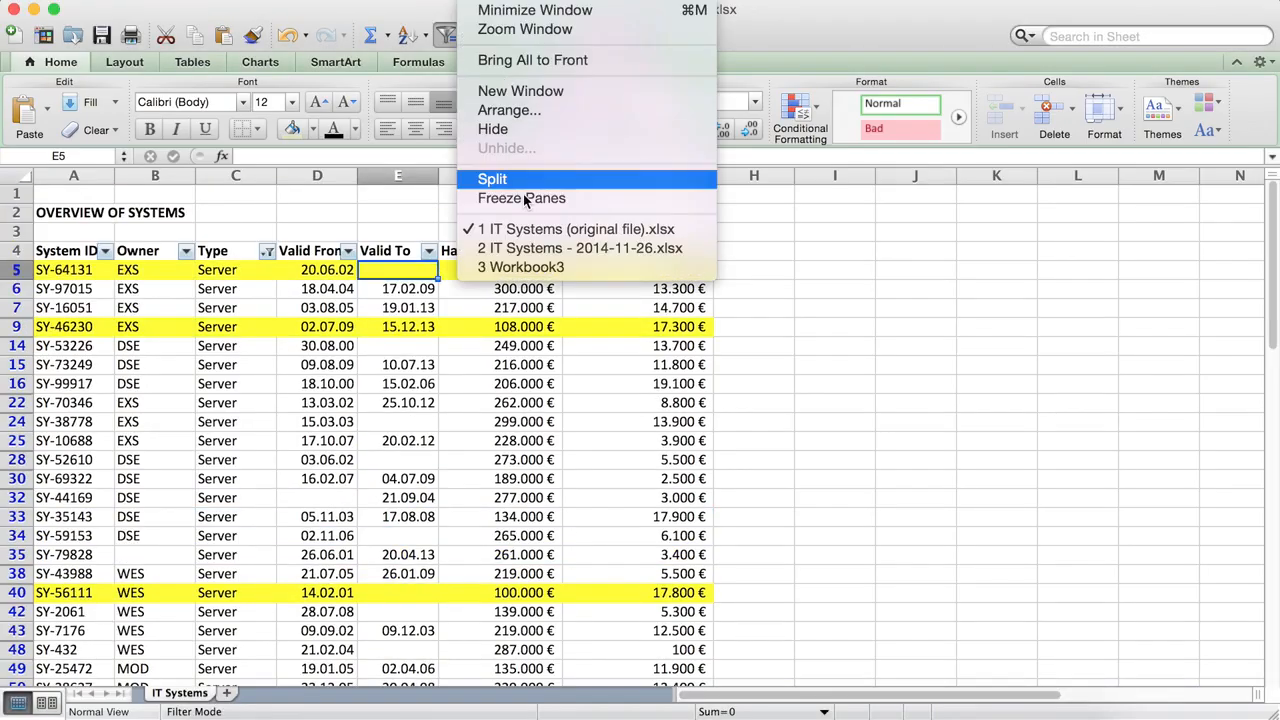
pyautogui.click(540, 248)
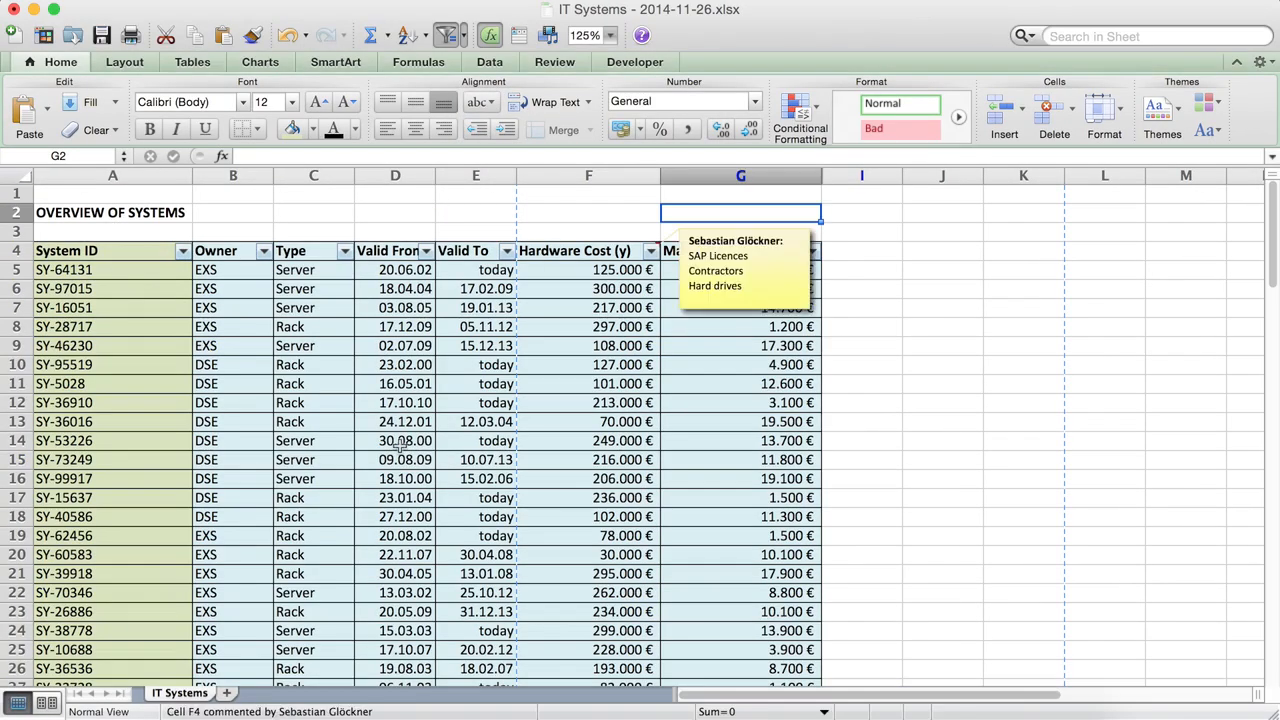
pyautogui.click(992, 288)
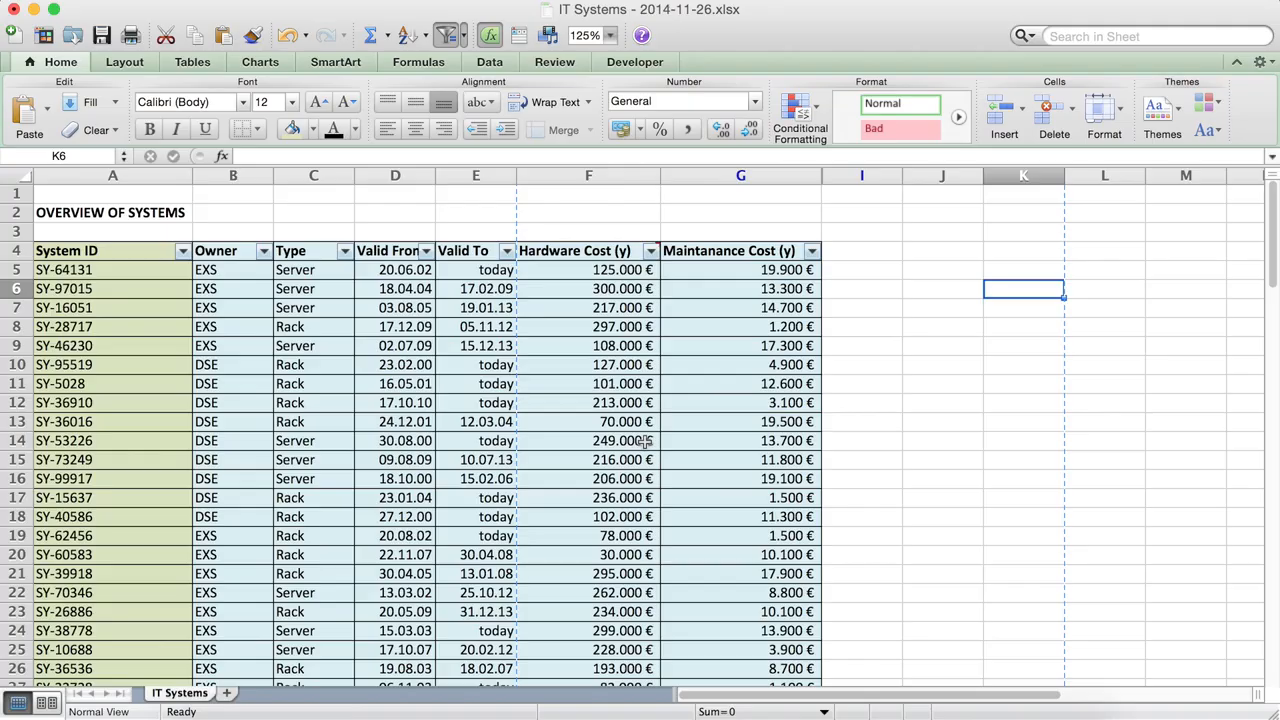